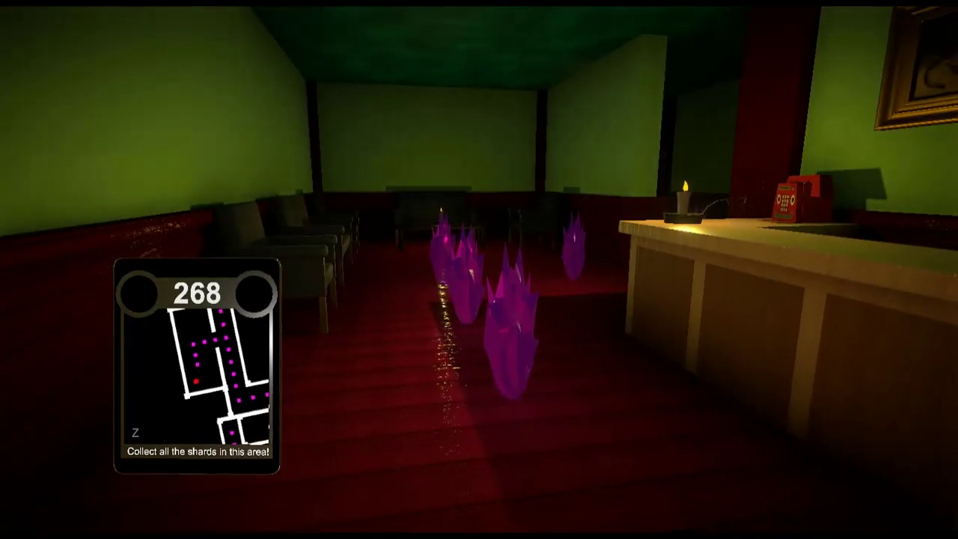
Collect the purple shards through the lobby rooms and the first maze corridors.
key("w")
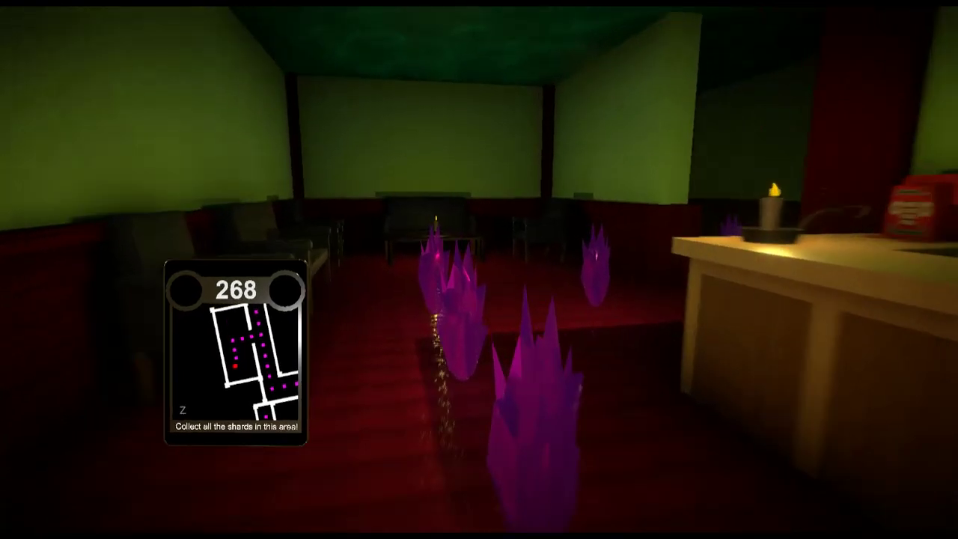
key("w")
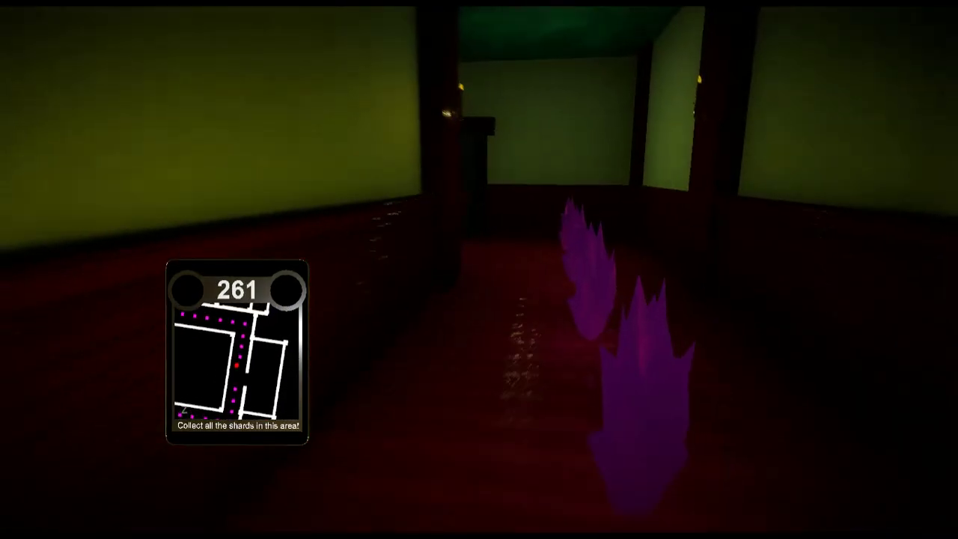
key("w")
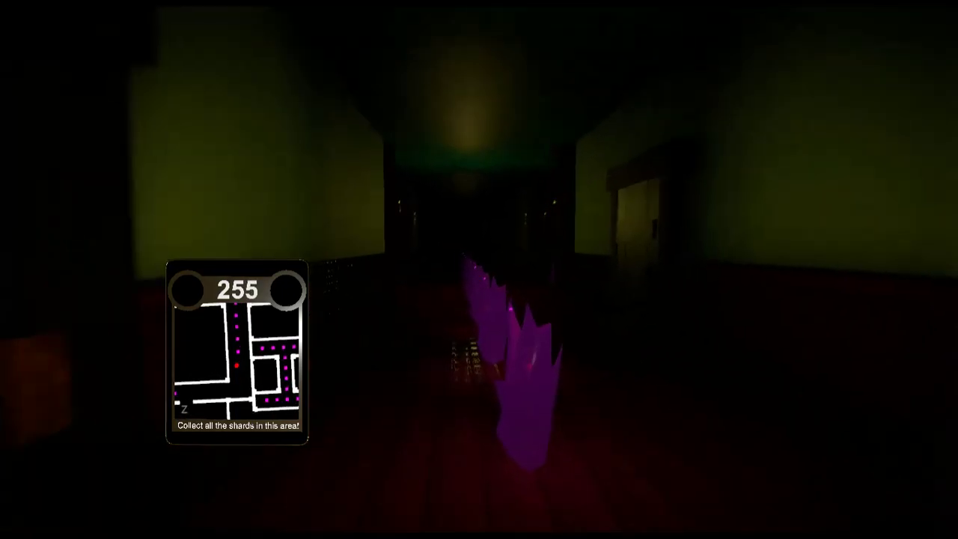
key("w")
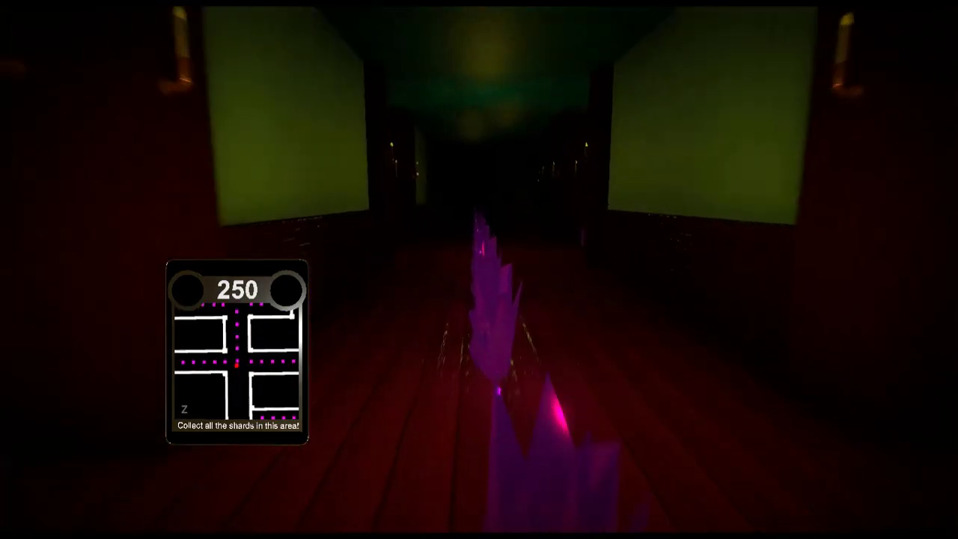
key("w")
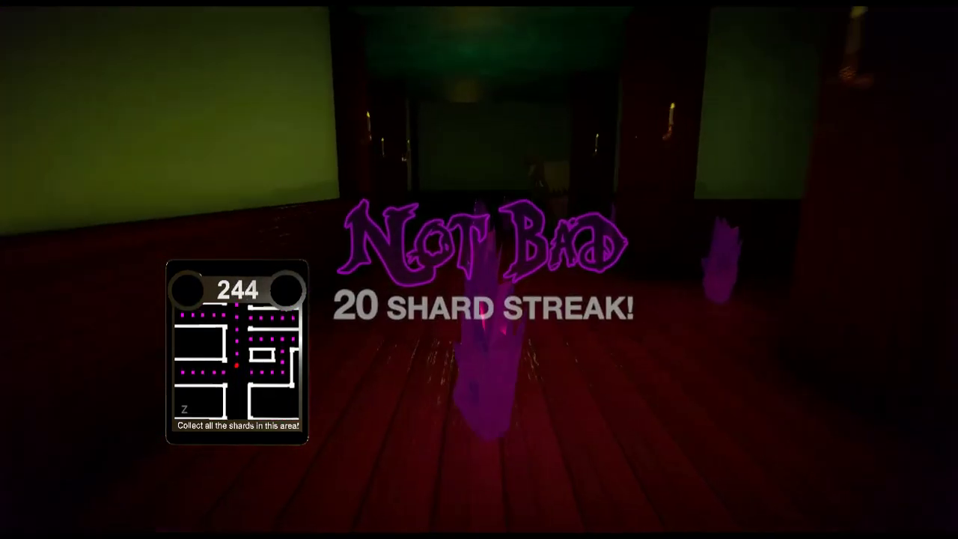
key("w")
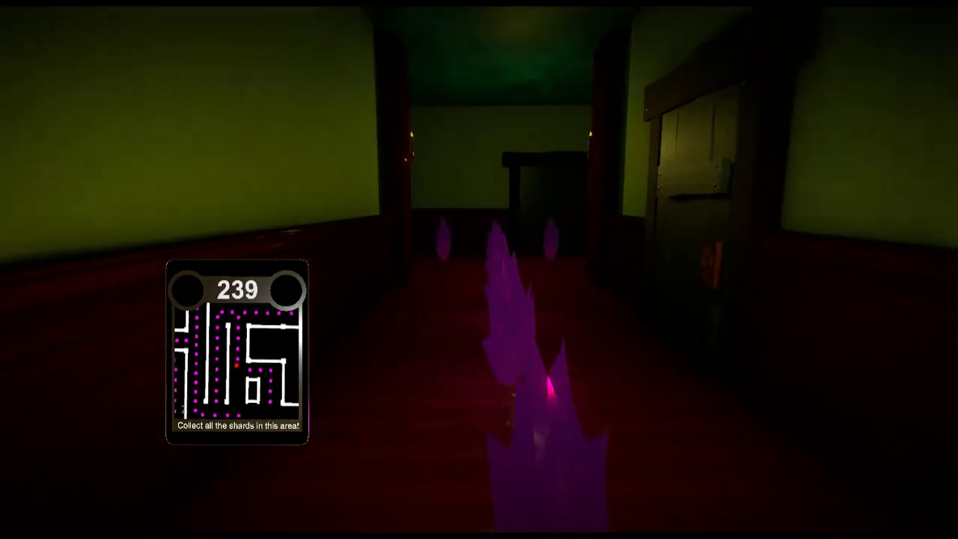
key("w")
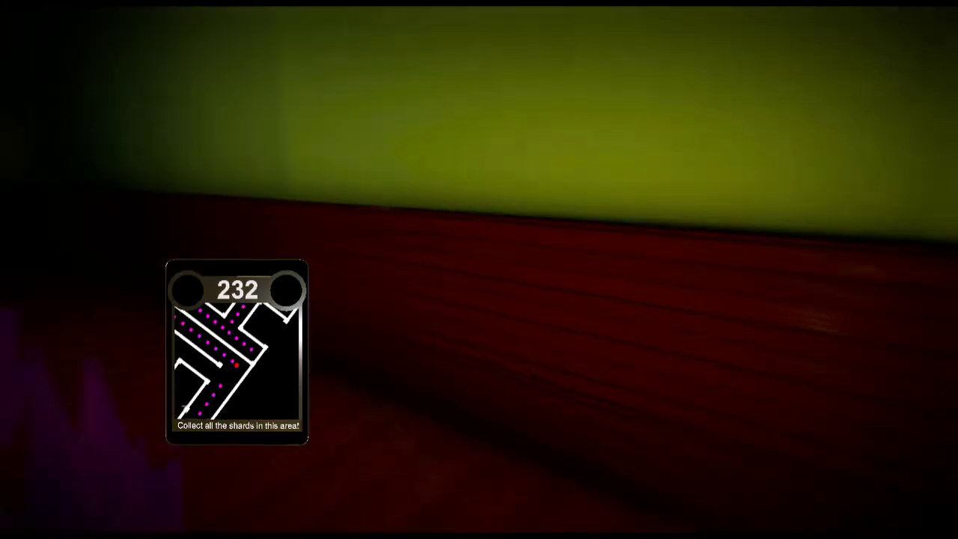
key("w")
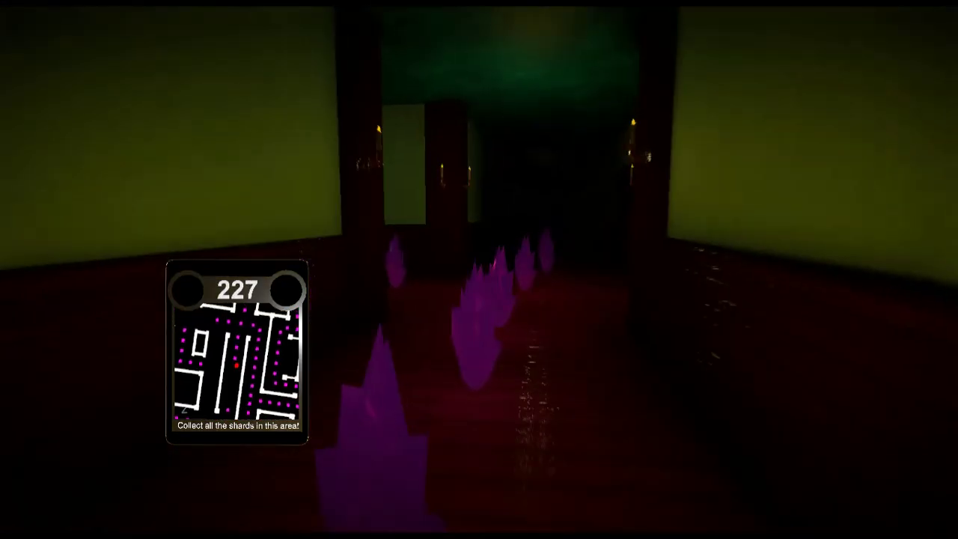
key("w")
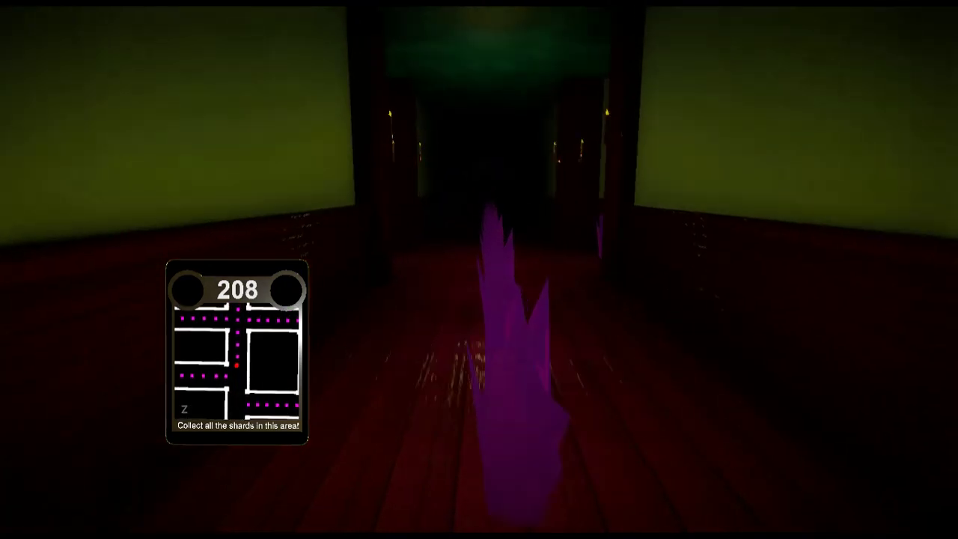
Gather more corridor and room shards, grabbing the yellow orb that stuns enemies.
key("w")
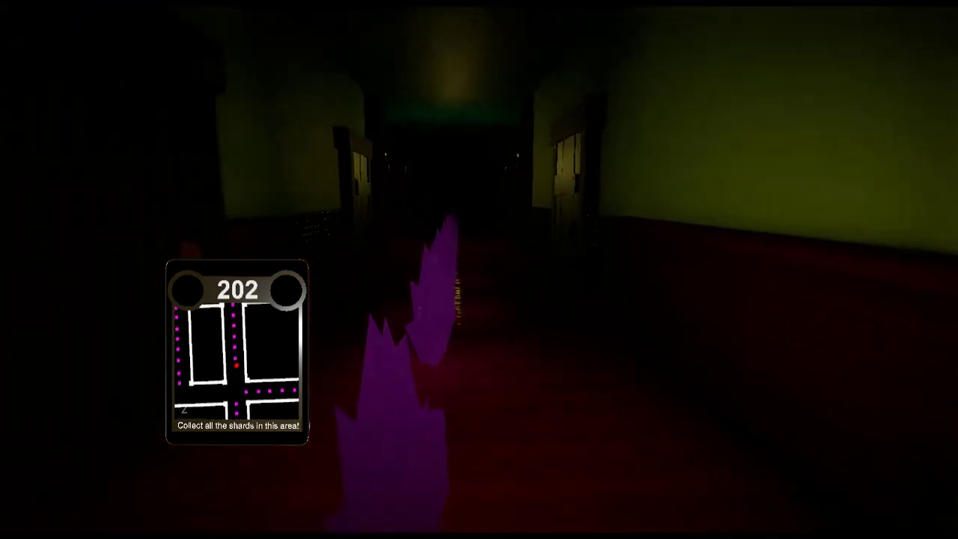
key("w")
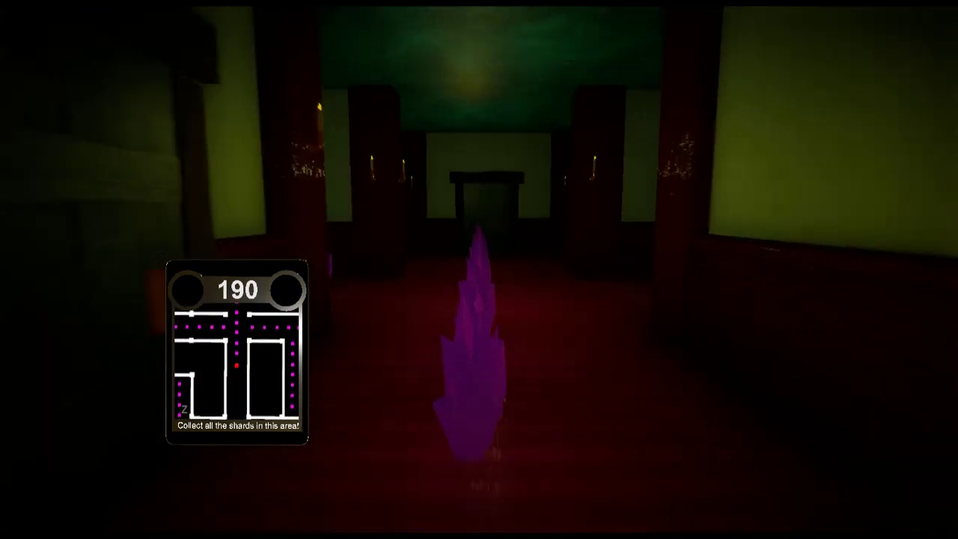
key("w")
key("w")
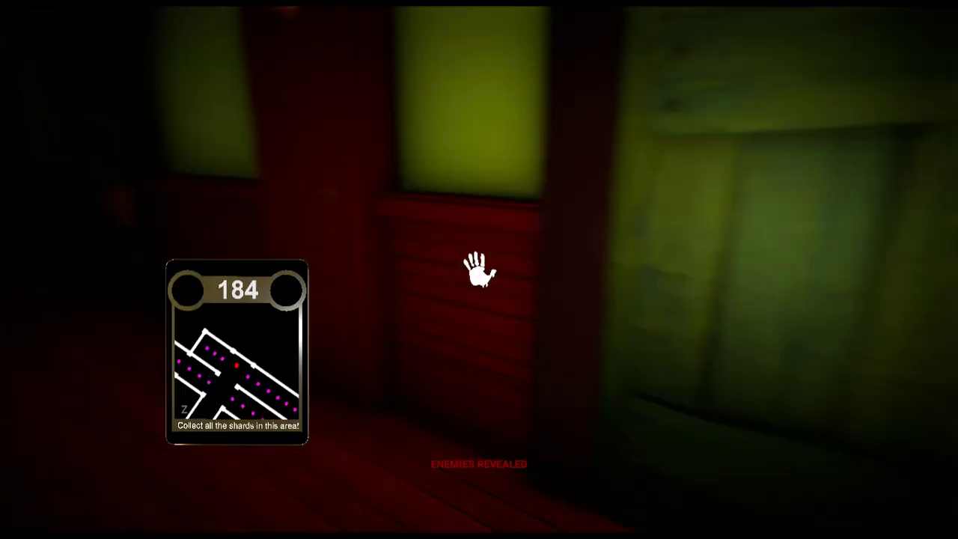
key("w")
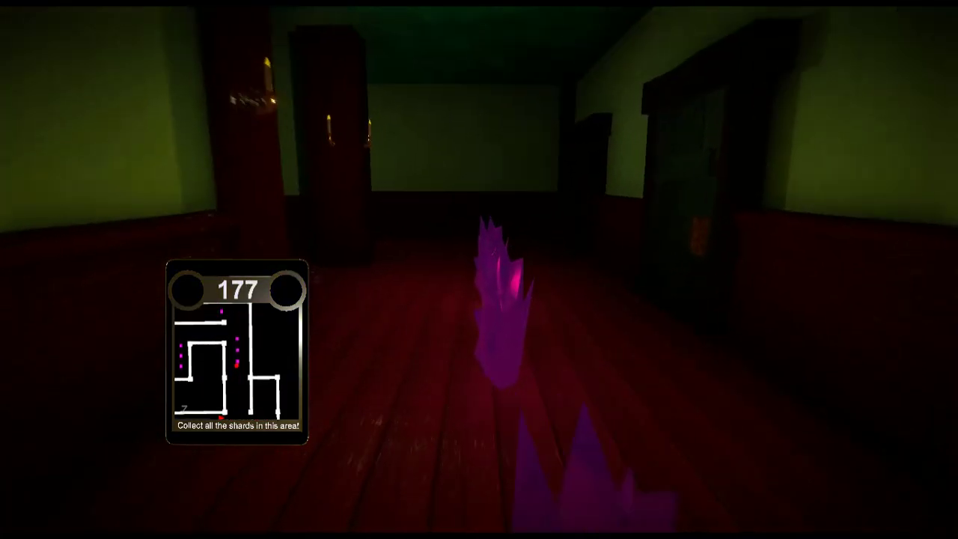
key("w")
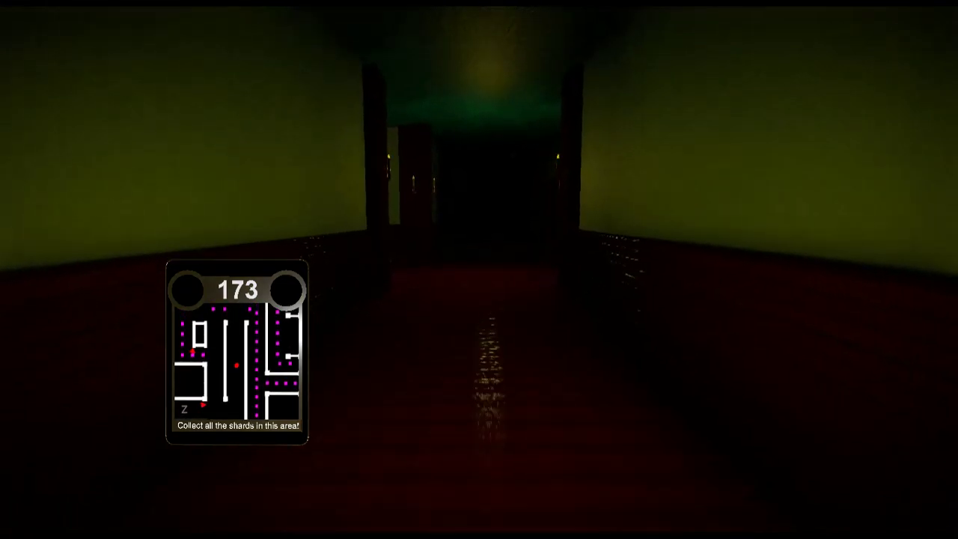
key("w")
key("w")
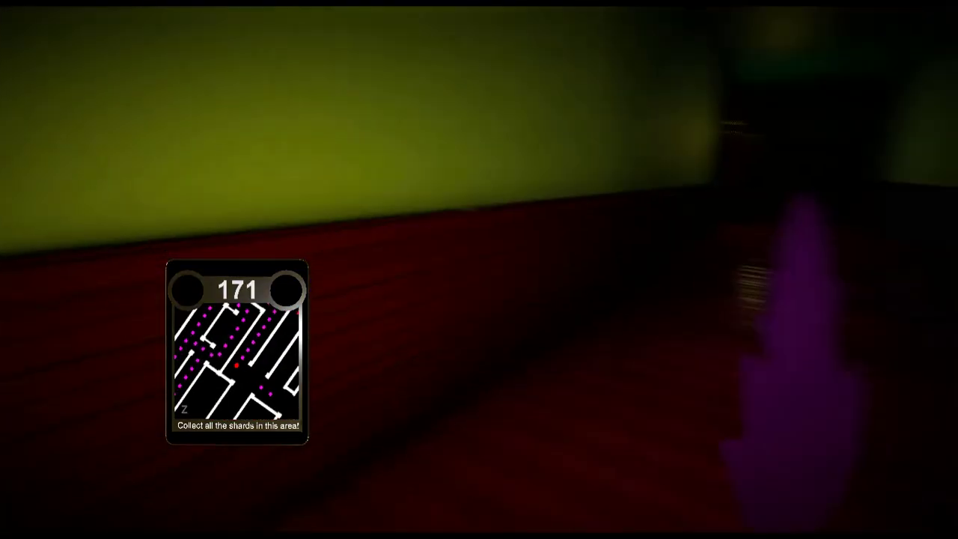
key("w")
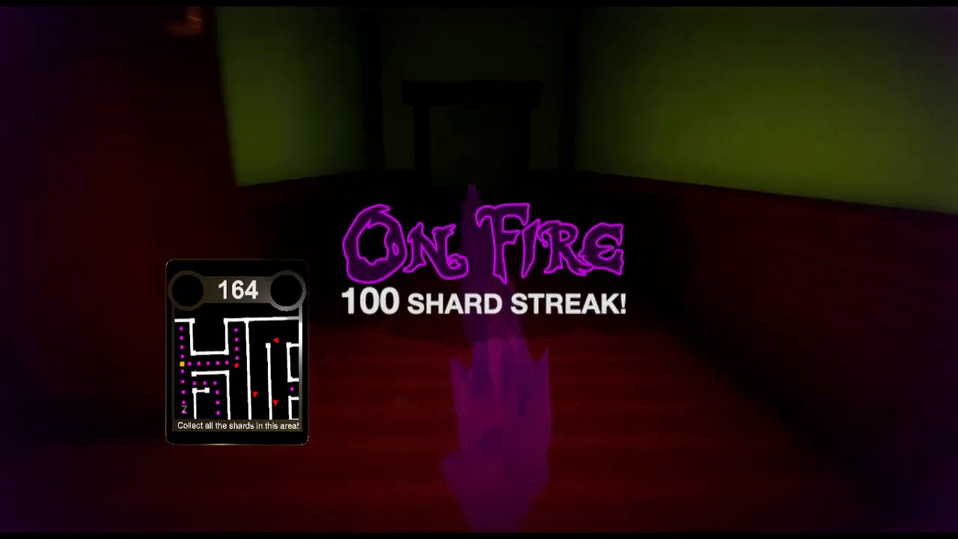
key("w")
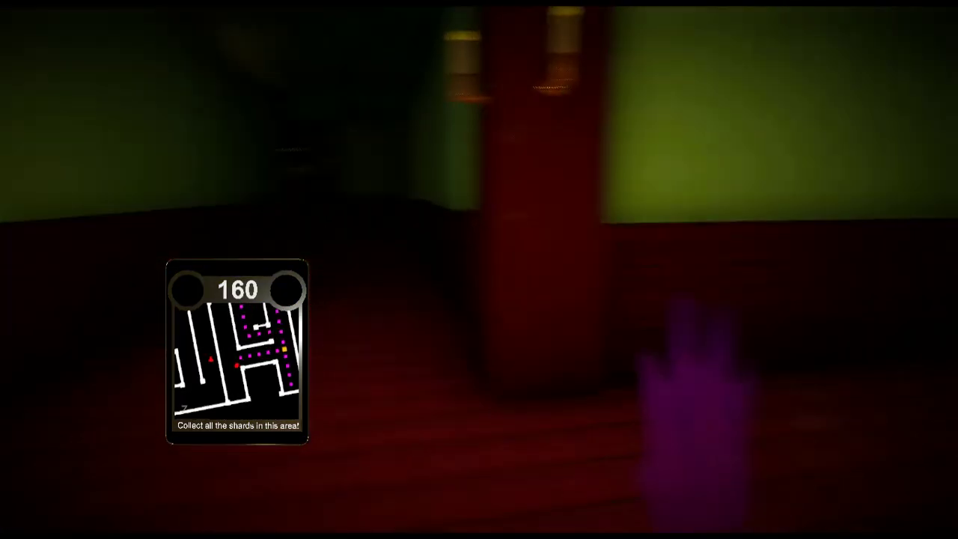
key("w")
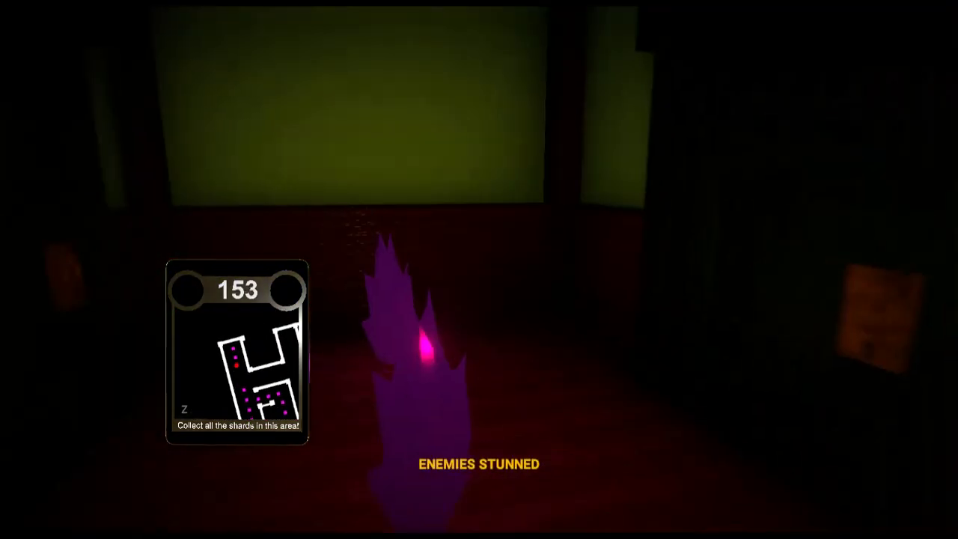
Sweep the shard-lined corridors near the end door and the red room.
key("w")
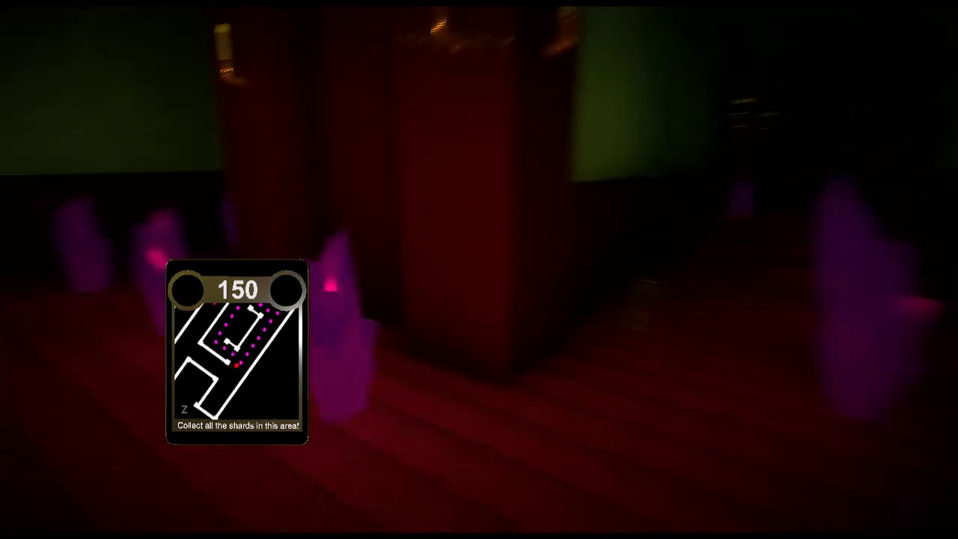
key("w")
key("w")
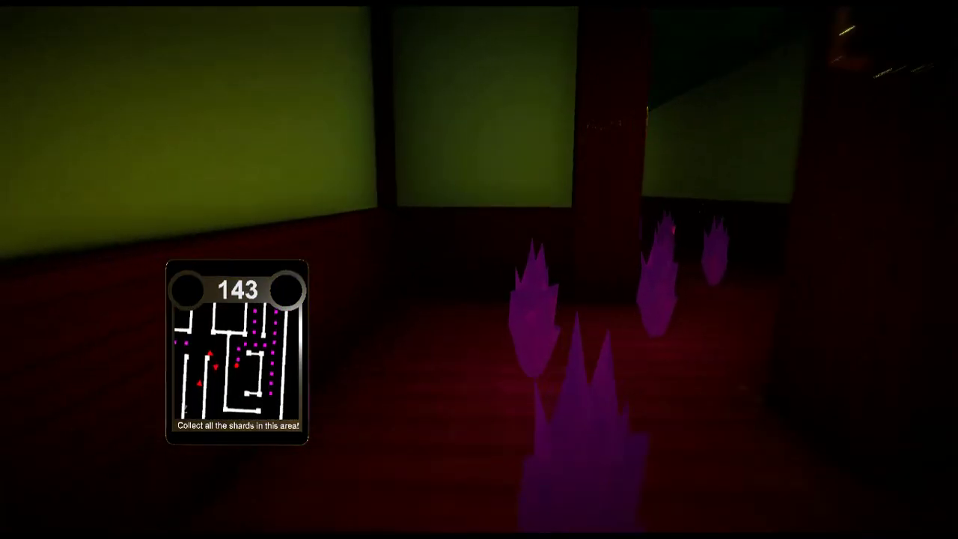
key("w")
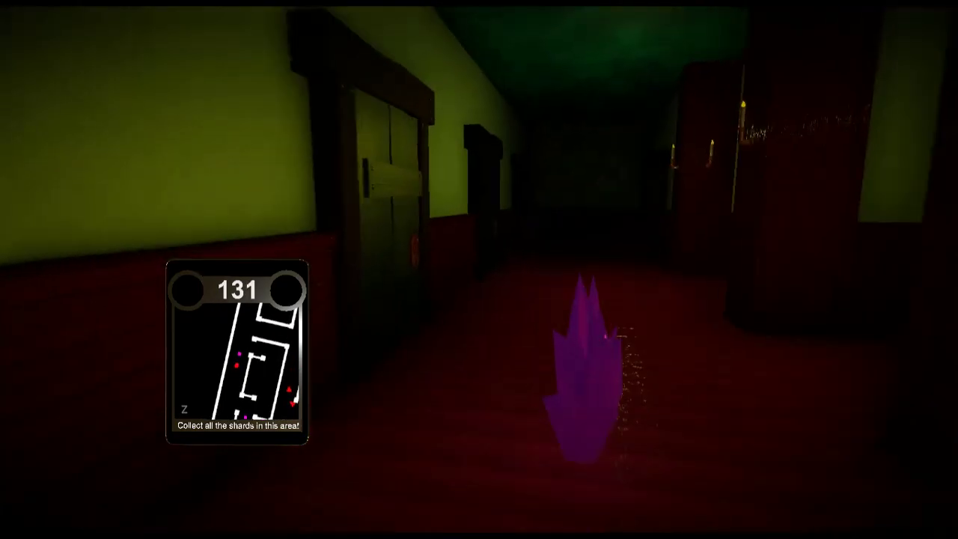
key("w")
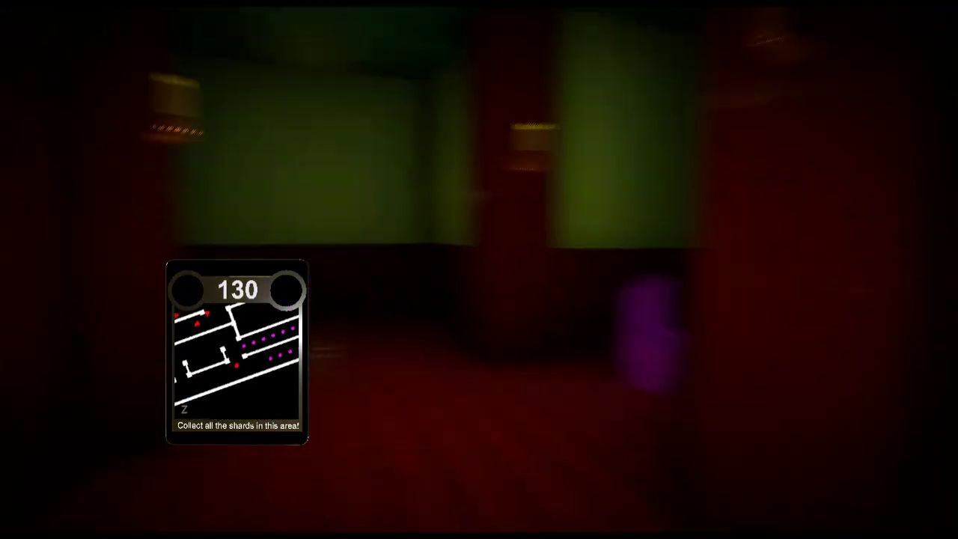
key("w")
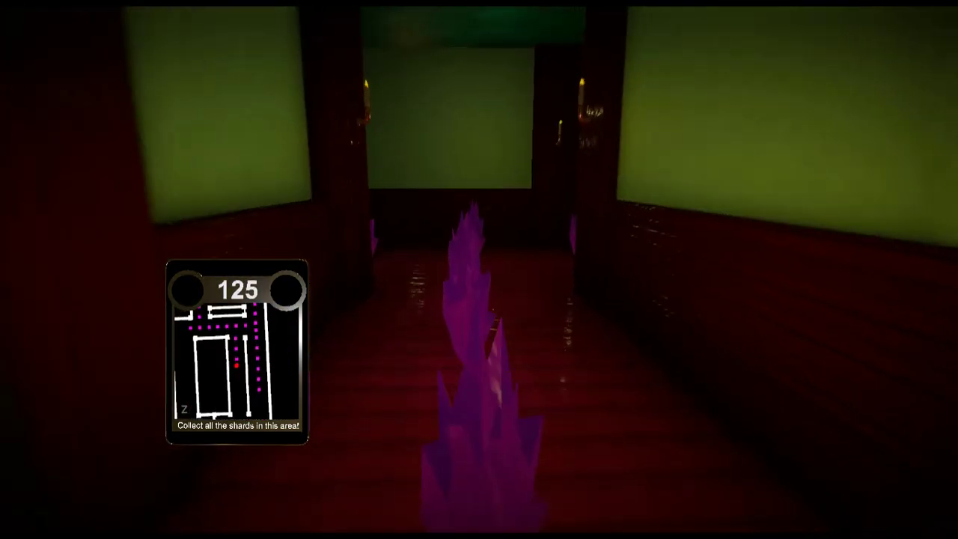
key("w")
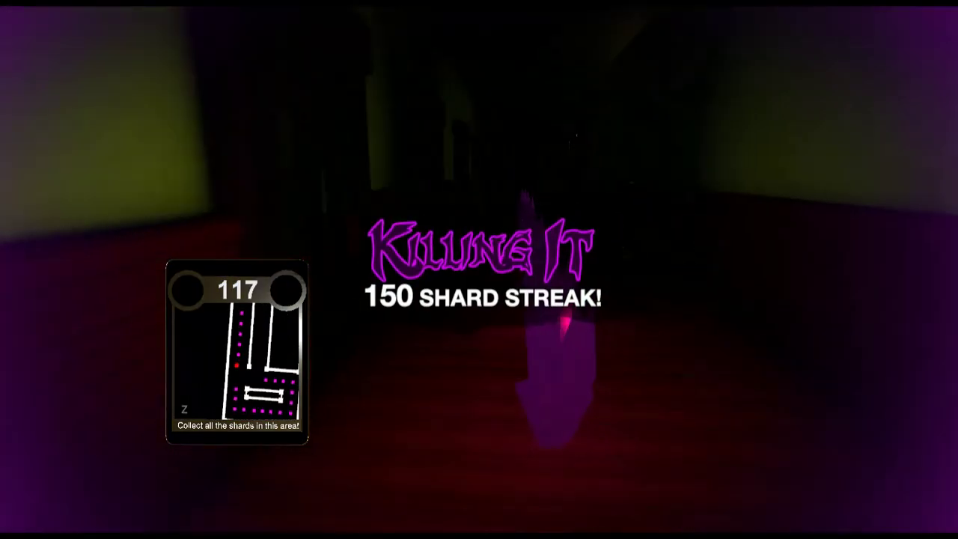
key("w")
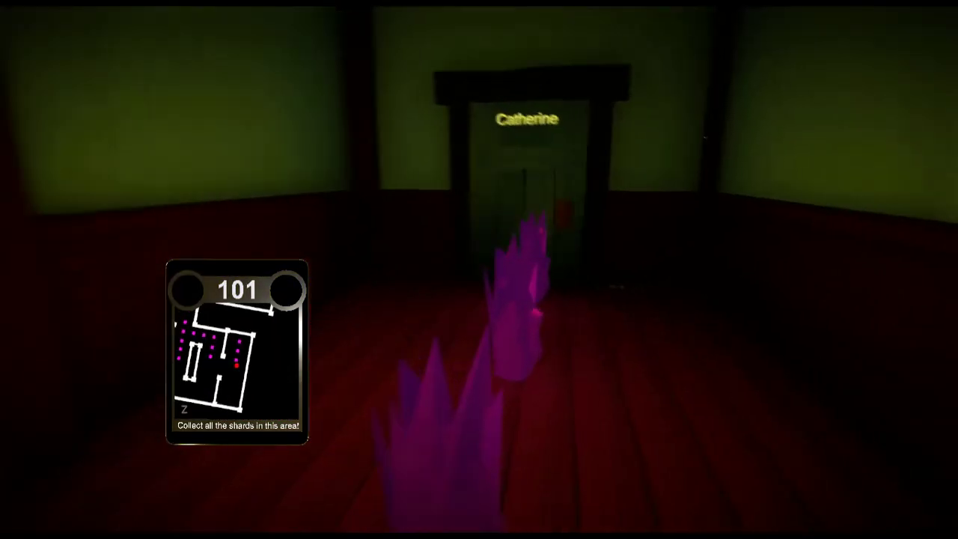
key("w")
key("w")
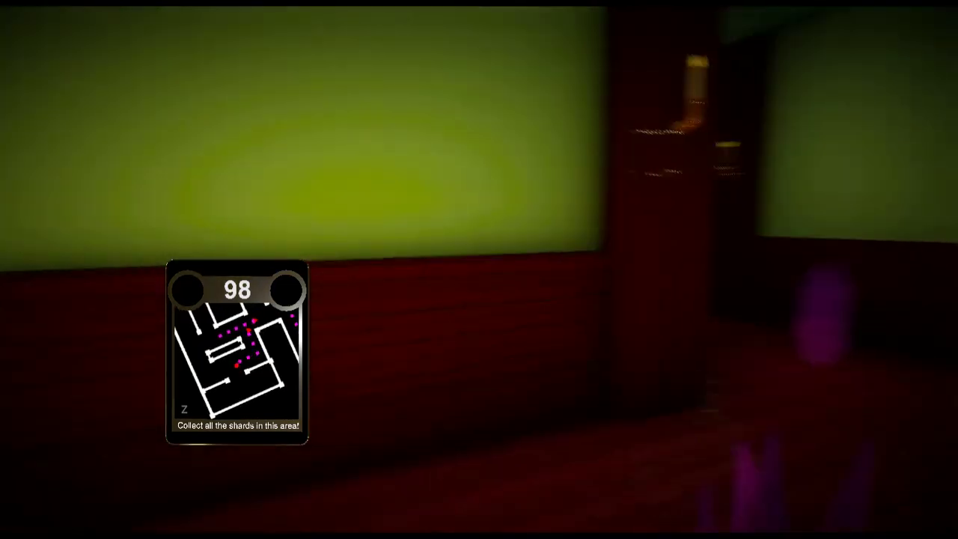
key("w")
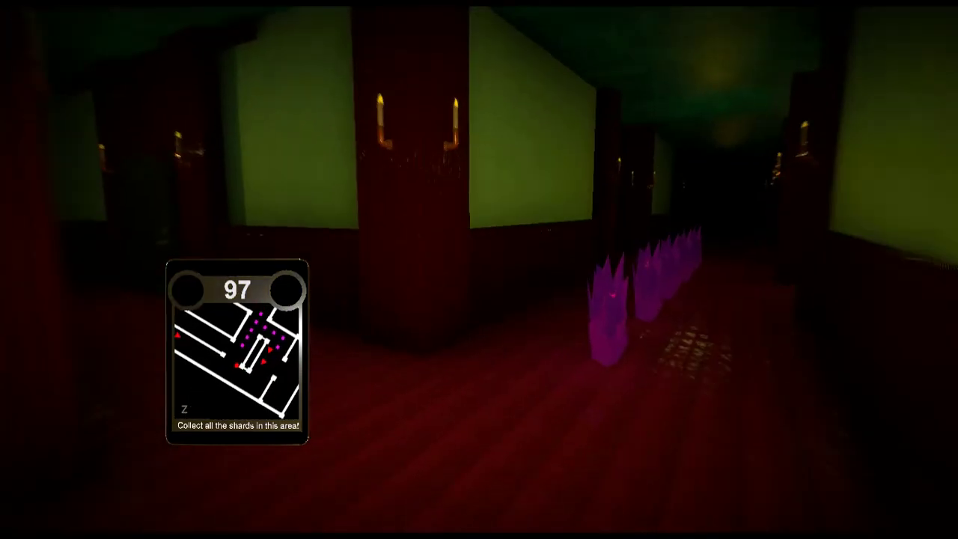
key("w")
key("w")
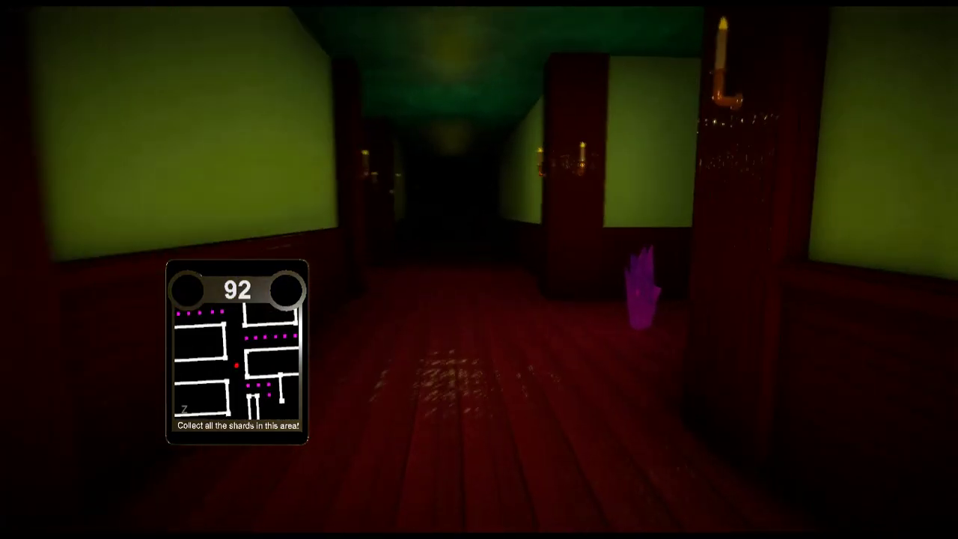
Pick up shards in the side rooms and the cluster in the hall.
key("w")
key("w")
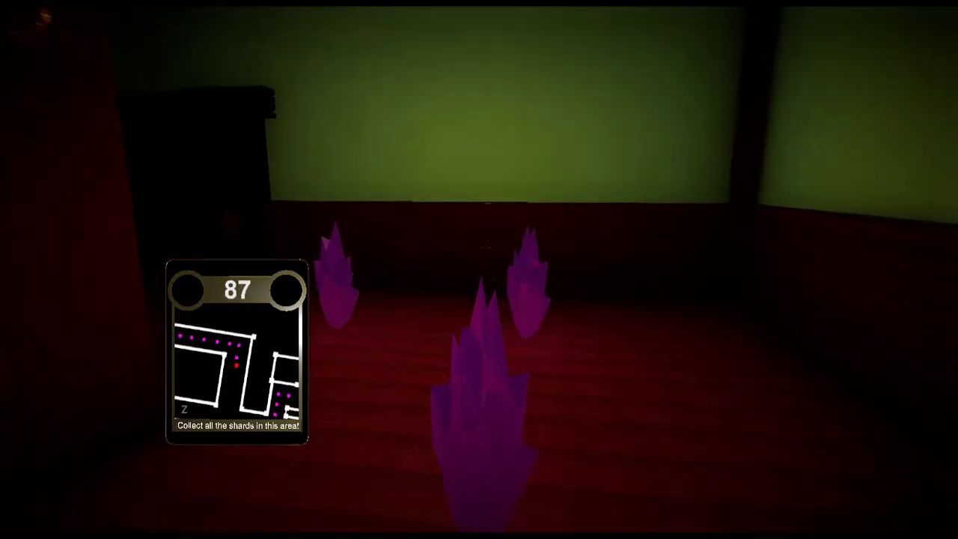
key("w")
key("w")
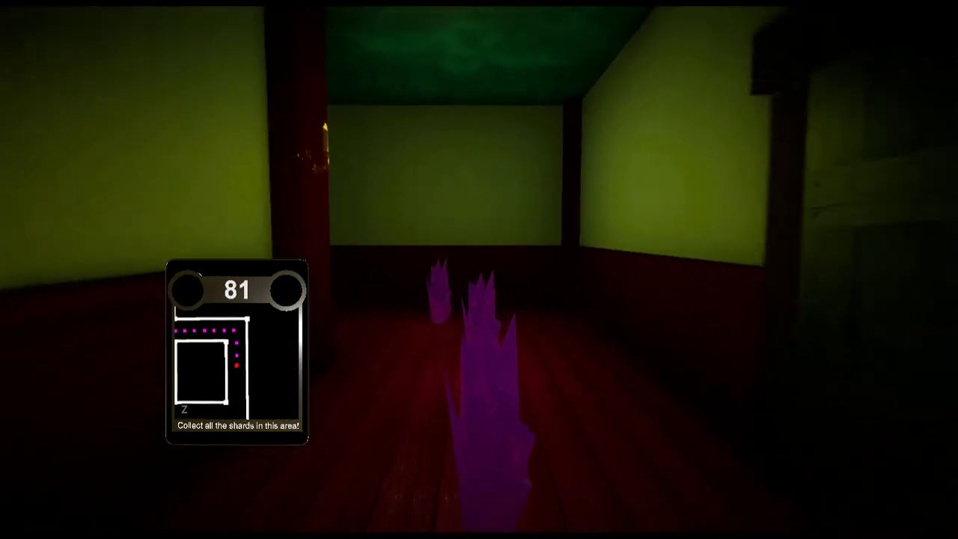
key("w")
key("w")
key("w")
key("w")
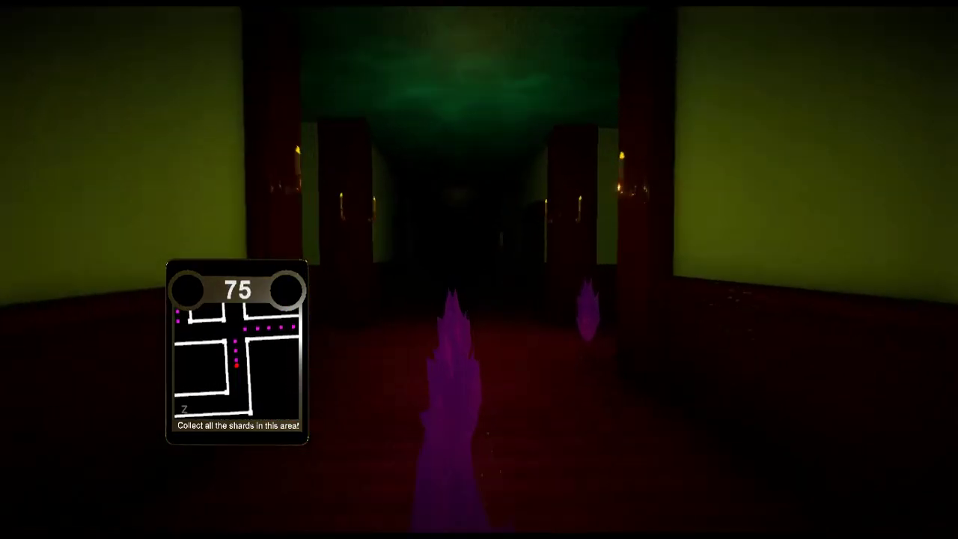
key("w")
key("w")
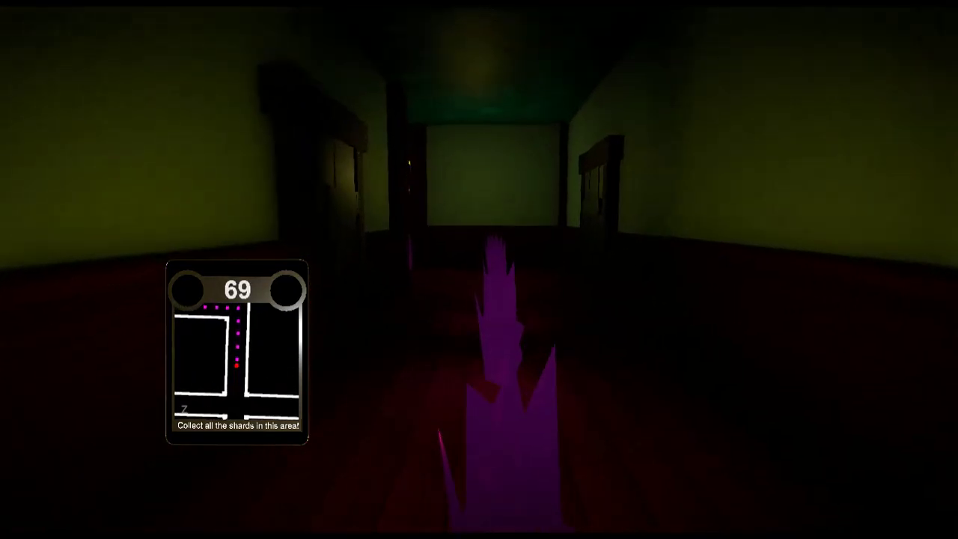
key("w")
key("w")
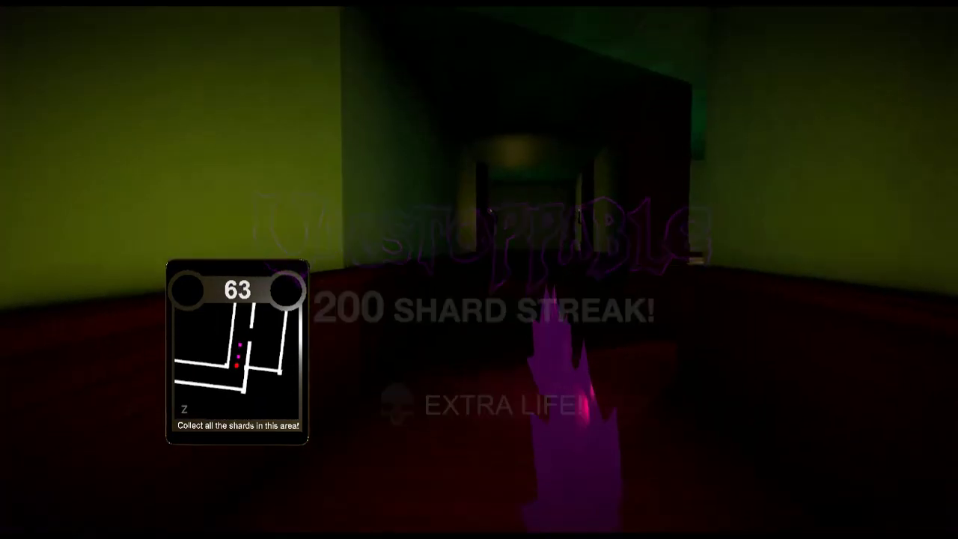
key("w")
key("w")
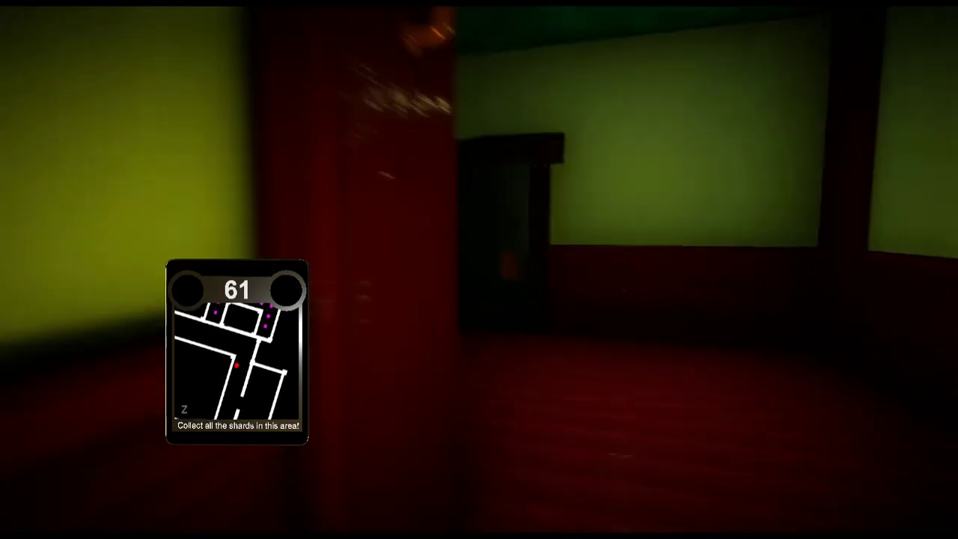
key("w")
key("w")
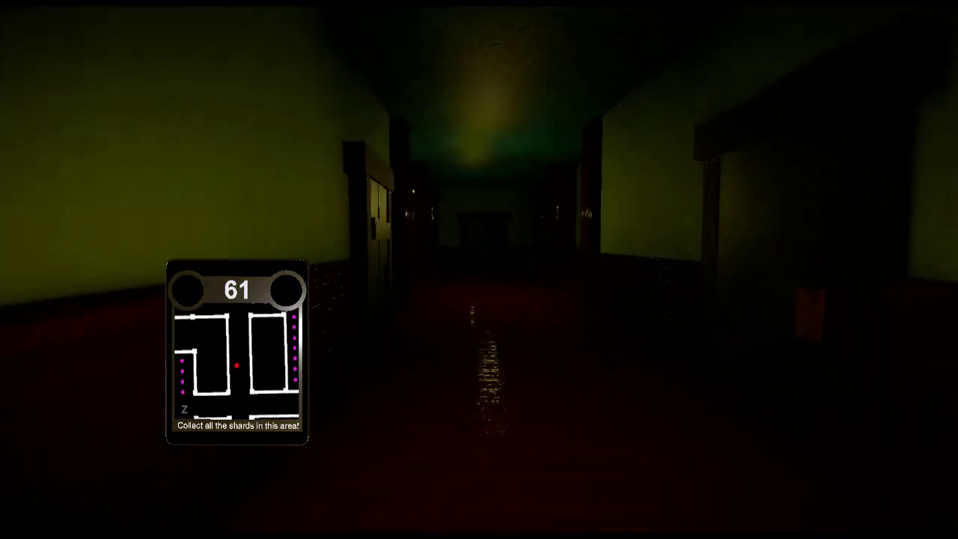
key("w")
key("w")
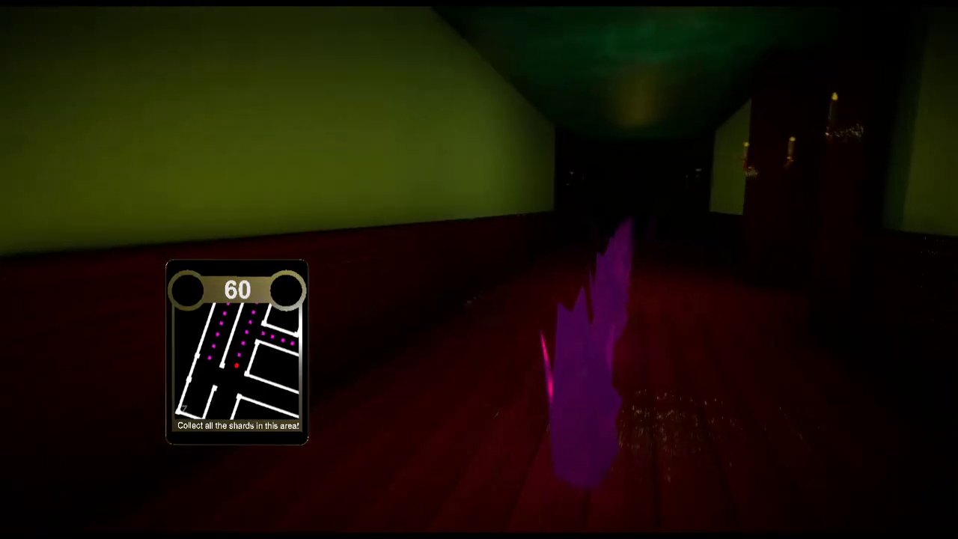
key("w")
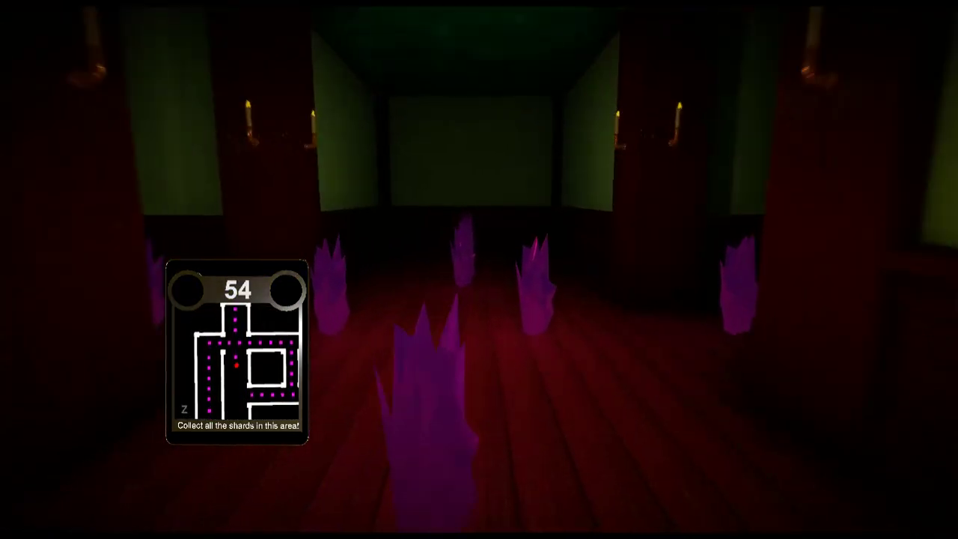
key("w")
key("w")
key("w")
key("w")
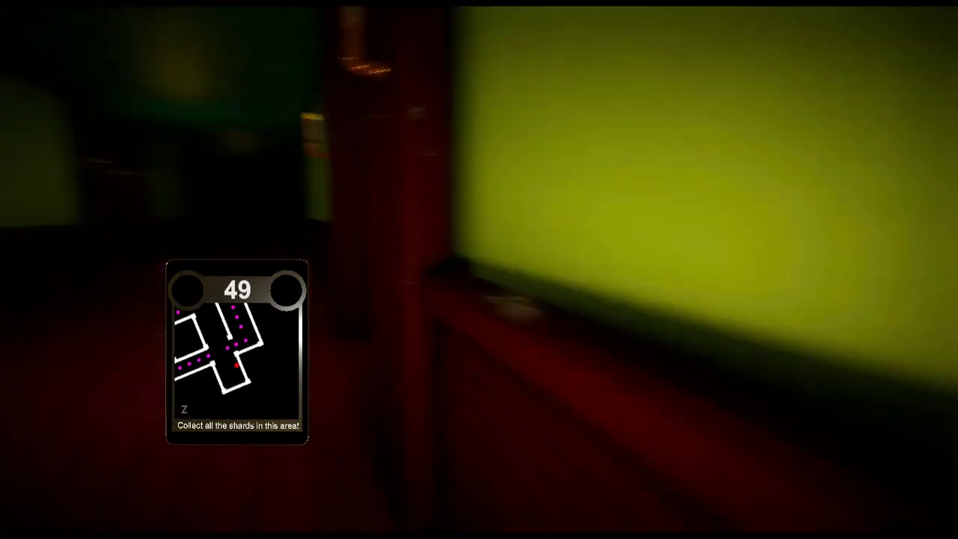
Search new hallways and rooms for the remaining shards.
key("w")
key("w")
key("w")
key("w")
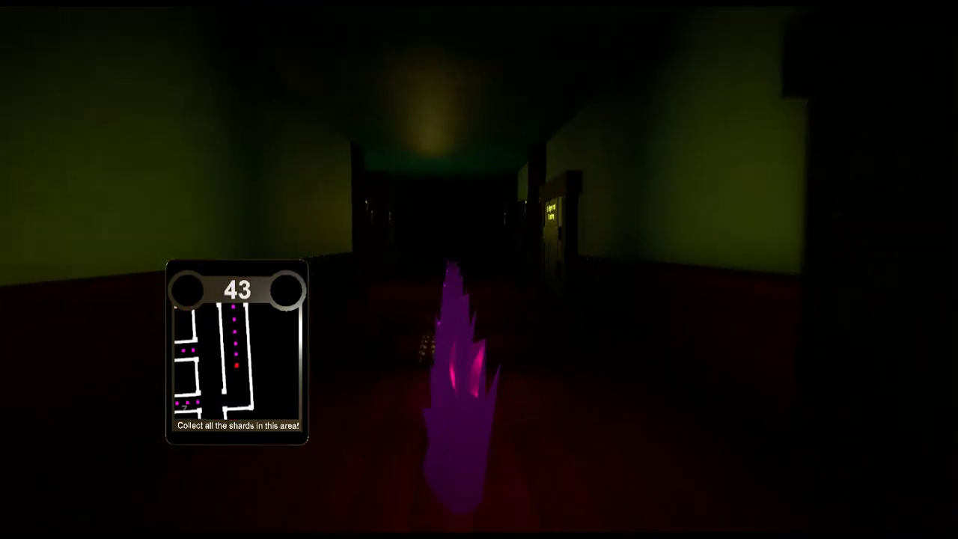
key("w")
key("w")
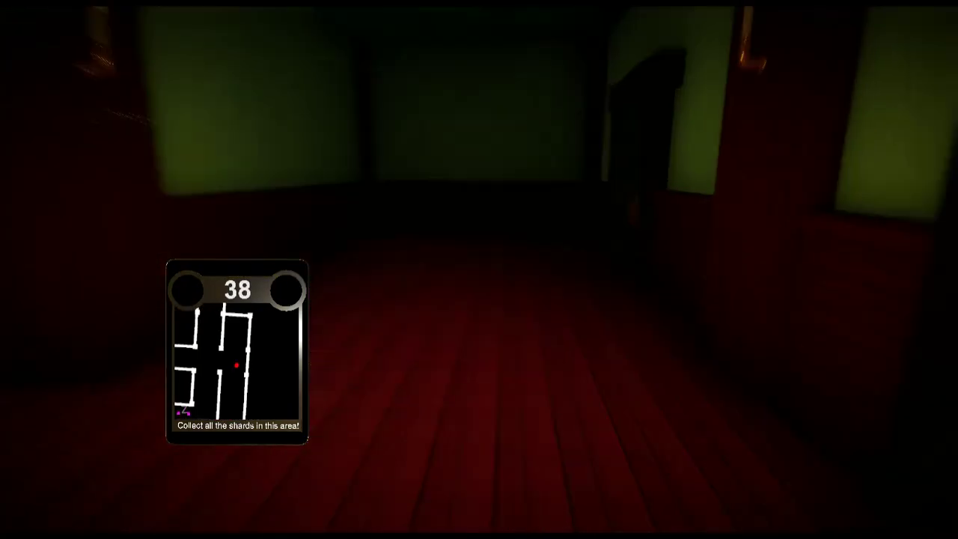
key("w")
key("w")
key("w")
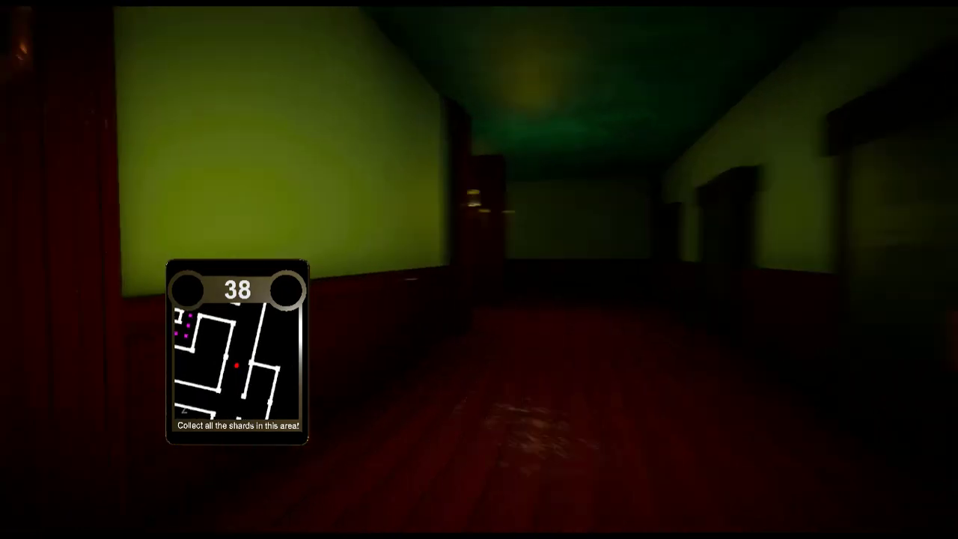
key("w")
key("w")
key("w")
key("w")
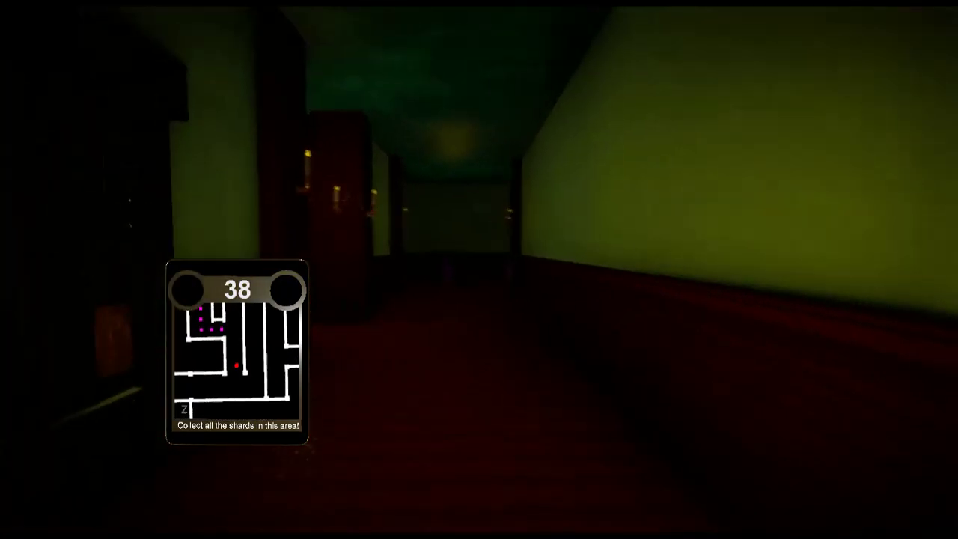
key("w")
key("w")
key("w")
key("w")
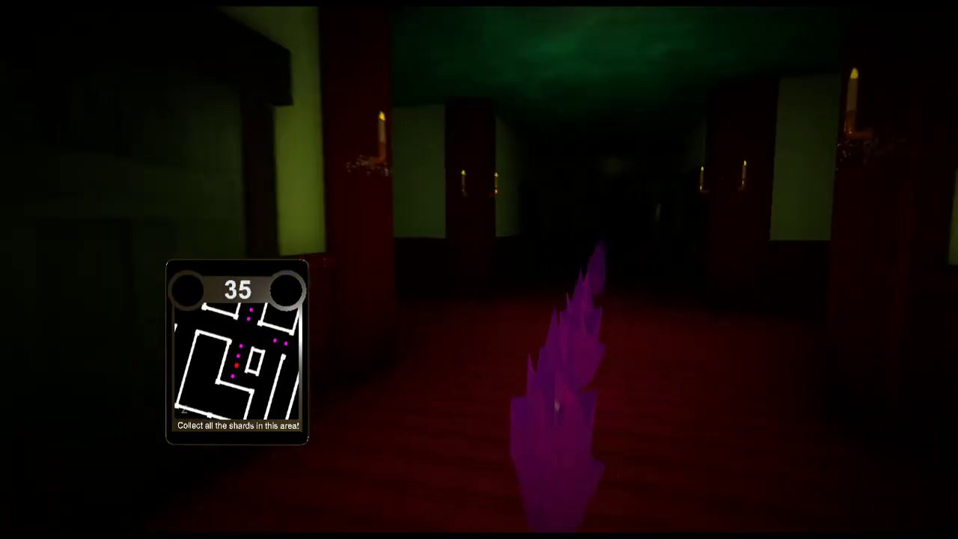
key("w")
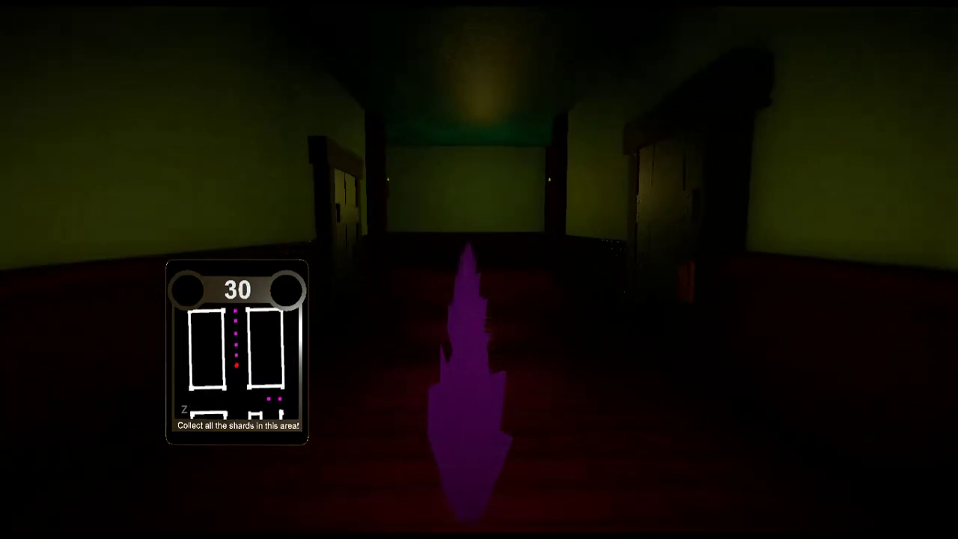
key("w")
key("w")
key("w")
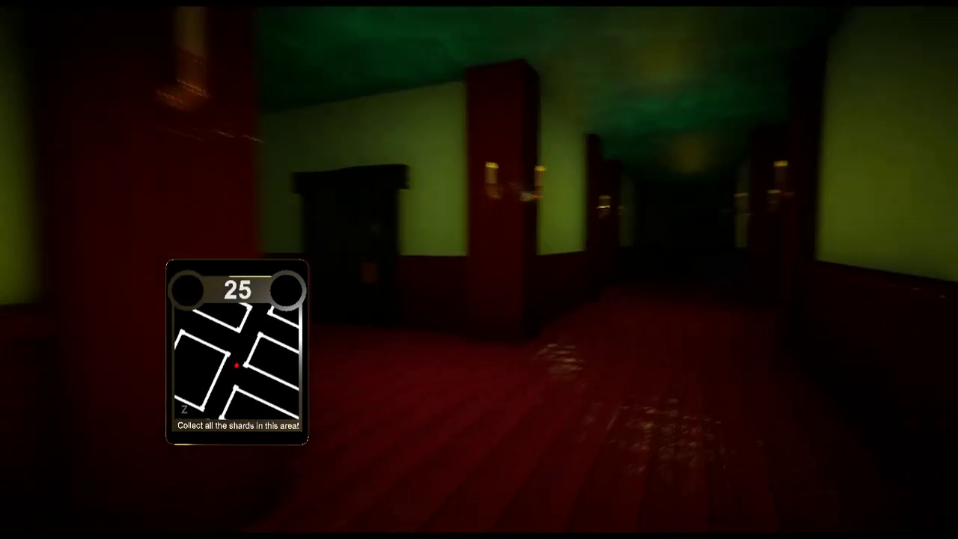
key("w")
key("w")
key("w")
key("w")
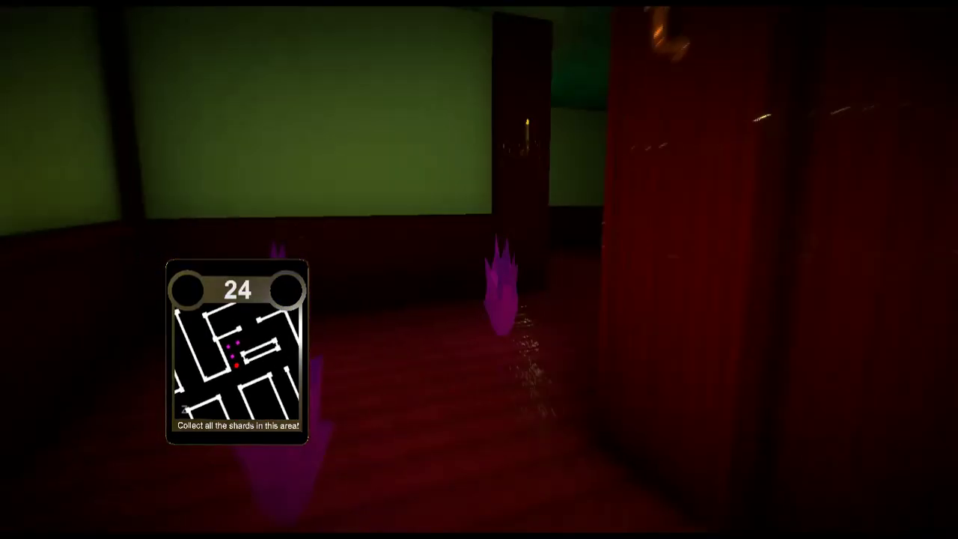
key("w")
key("w")
key("w")
key("w")
key("w")
key("w")
key("w")
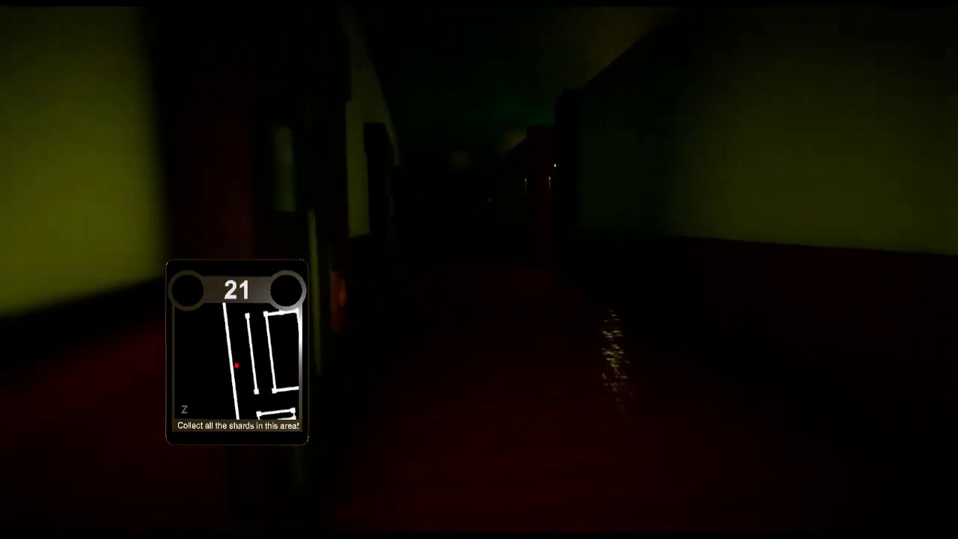
key("w")
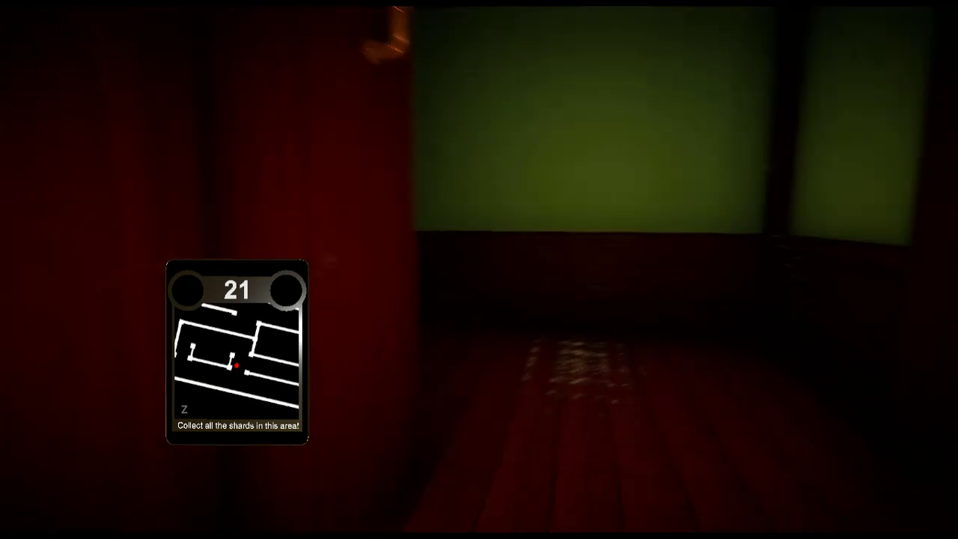
key("w")
key("w")
key("w")
key("w")
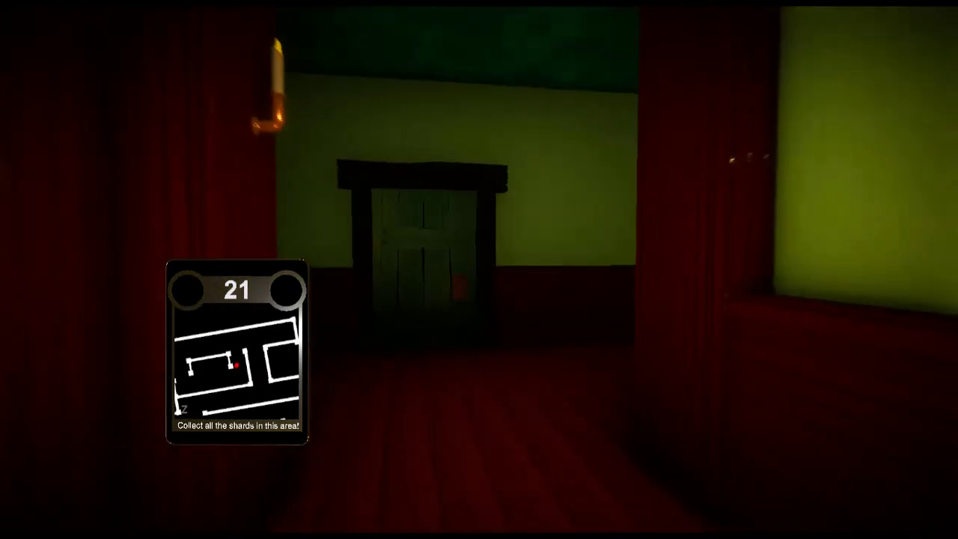
key("w")
Collect the last purple shards along the long corridor and around the corner.
key("w")
key("w")
key("w")
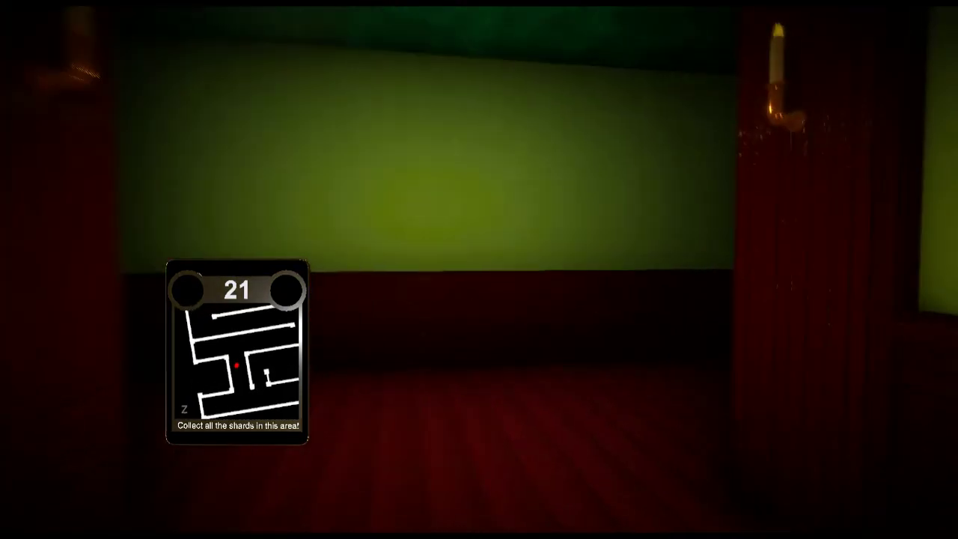
key("w")
key("w")
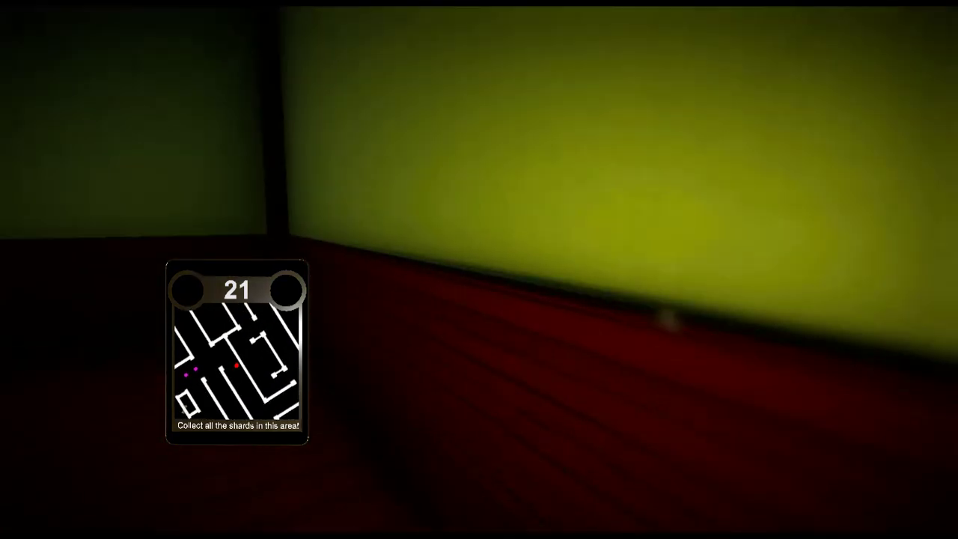
key("w")
key("w")
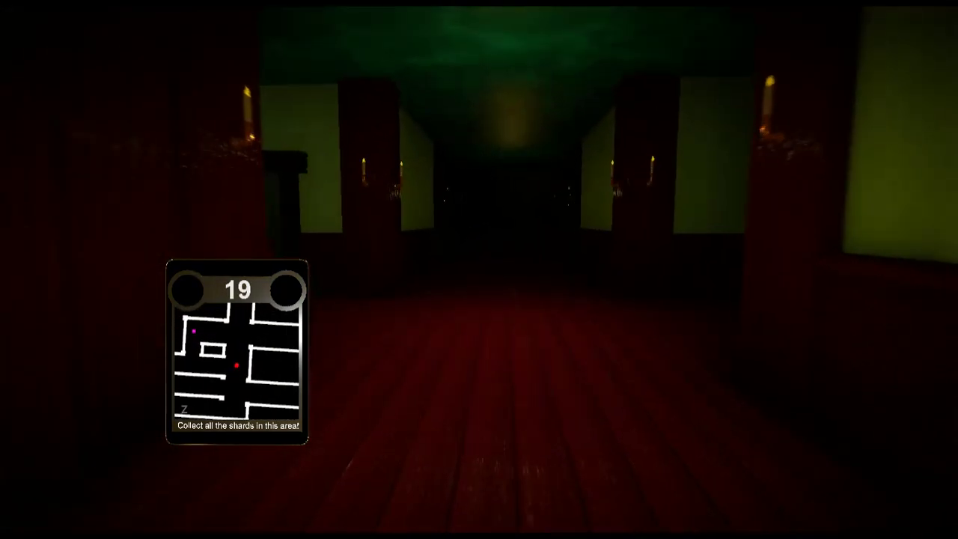
key("w")
key("w")
key("w")
key("w")
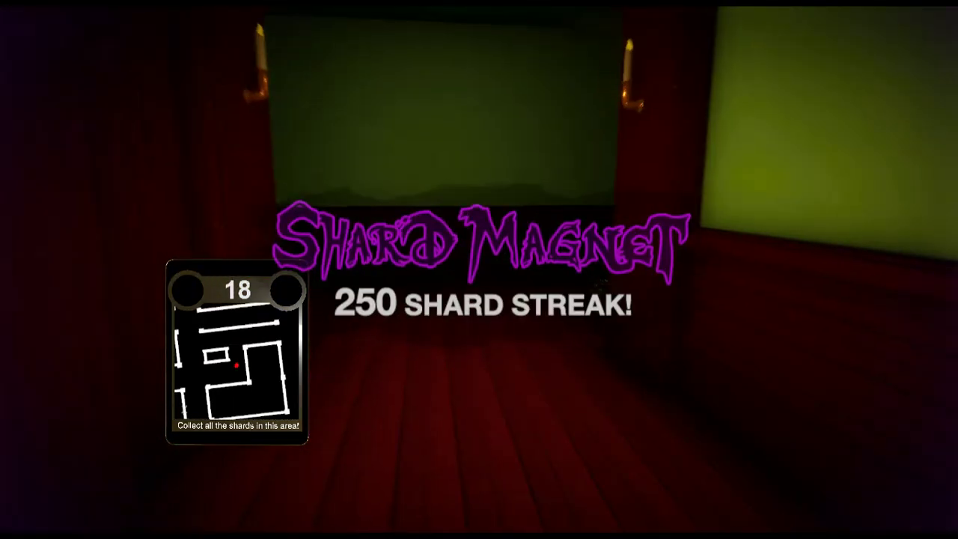
key("w")
key("w")
key("w")
key("w")
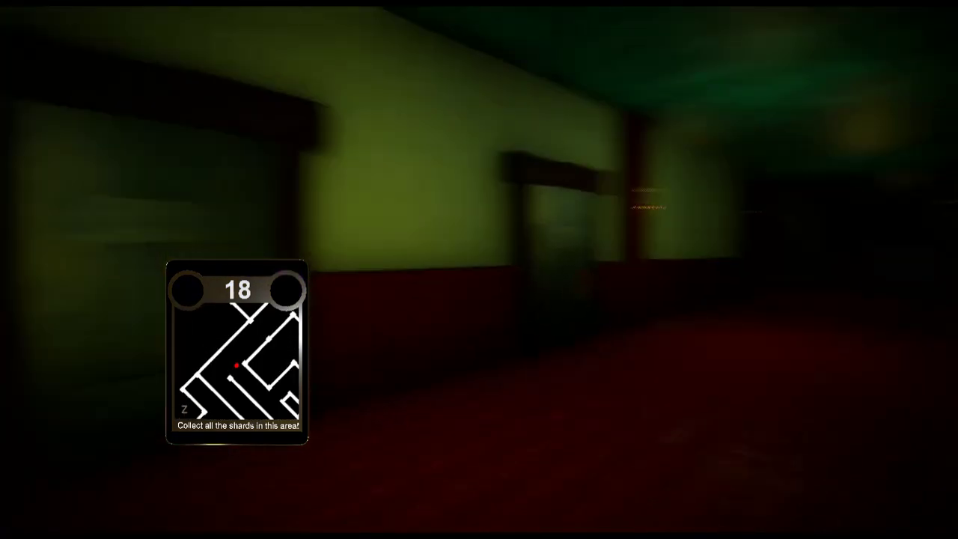
key("w")
key("w")
key("w")
key("w")
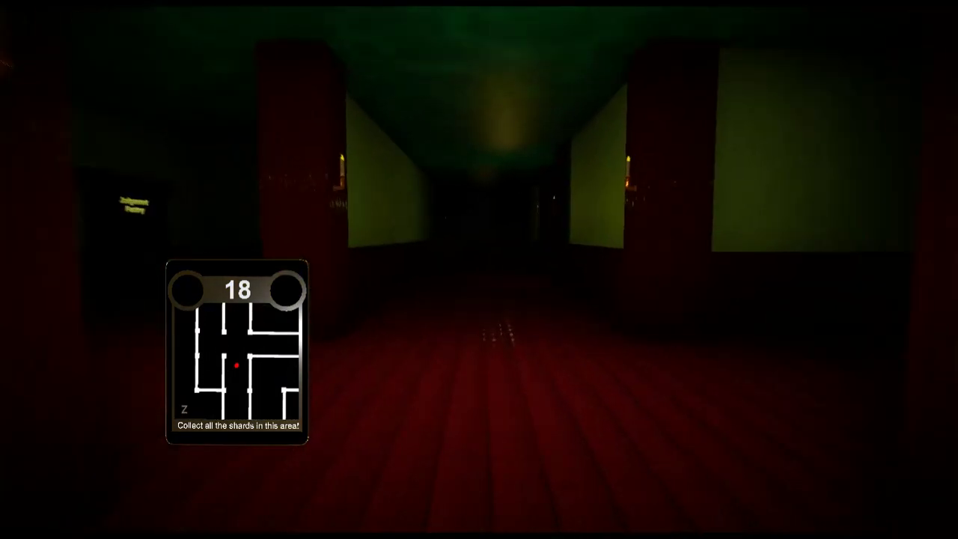
key("w")
key("w")
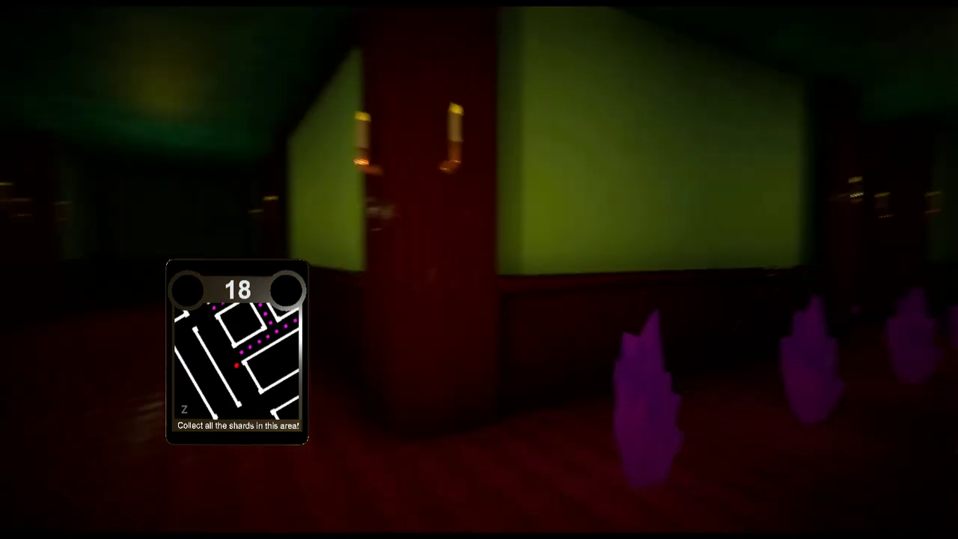
key("w")
key("w")
key("w")
key("w")
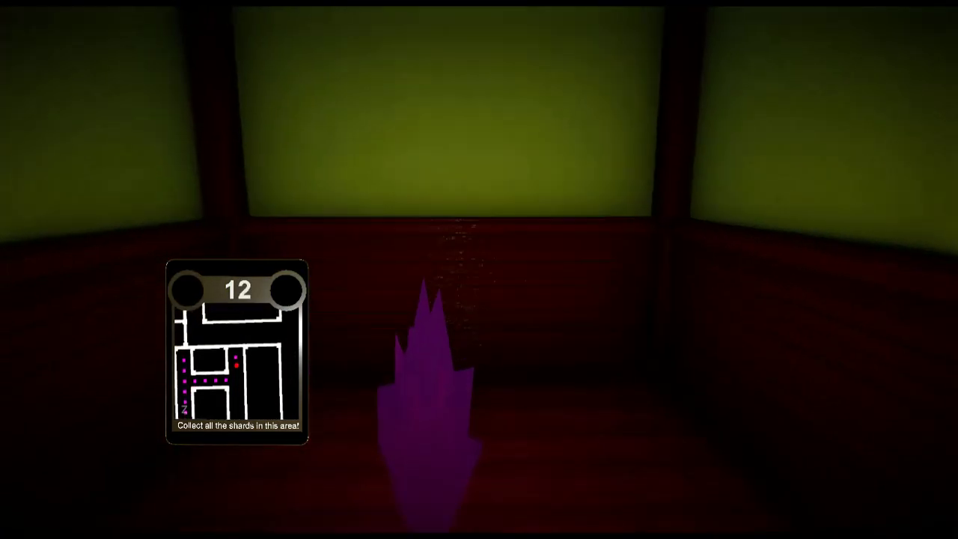
key("w")
key("w")
key("w")
key("w")
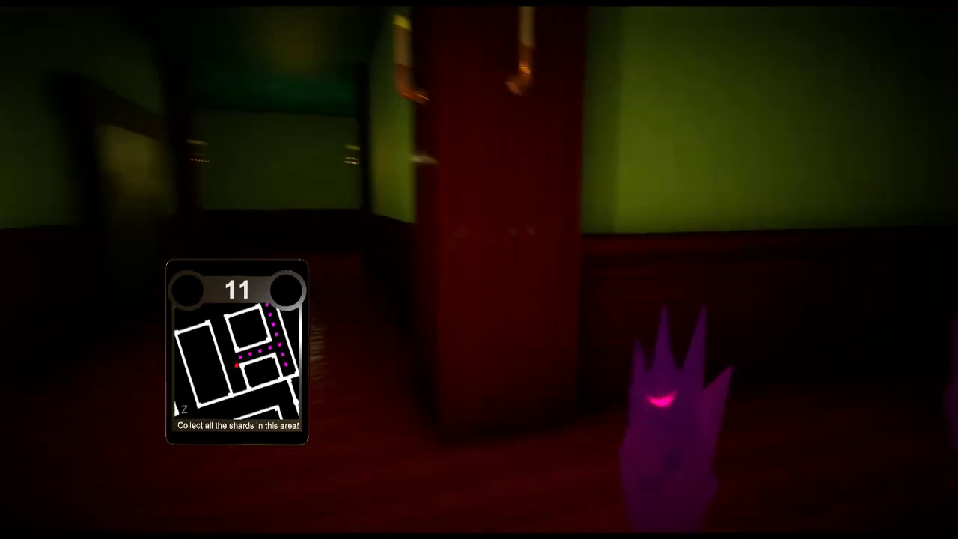
key("w")
key("w")
key("w")
key("w")
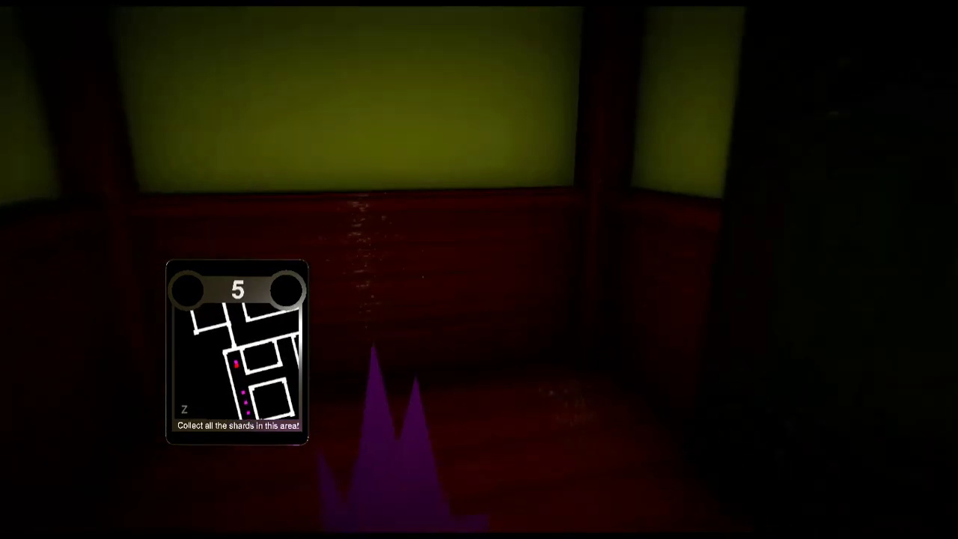
key("w")
key("w")
key("w")
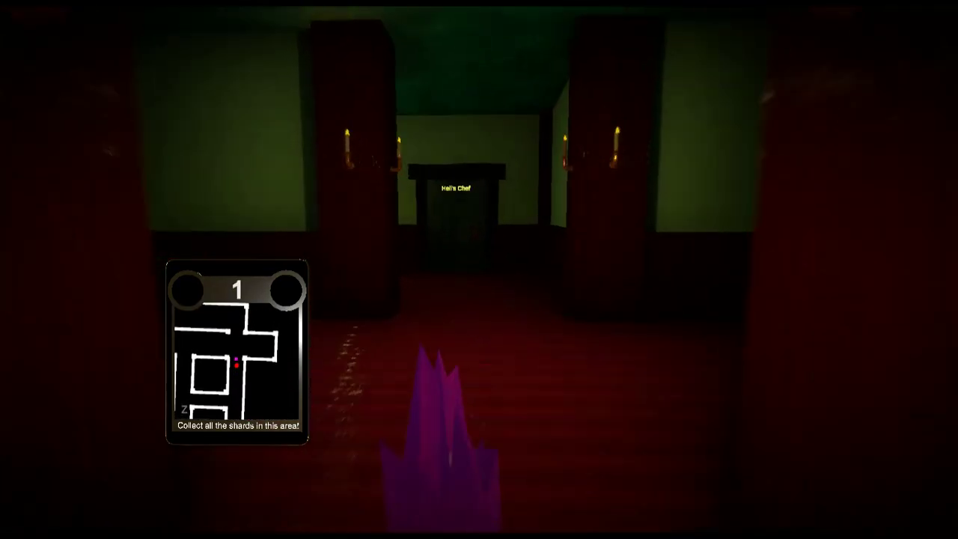
key("w")
key("w")
key("w")
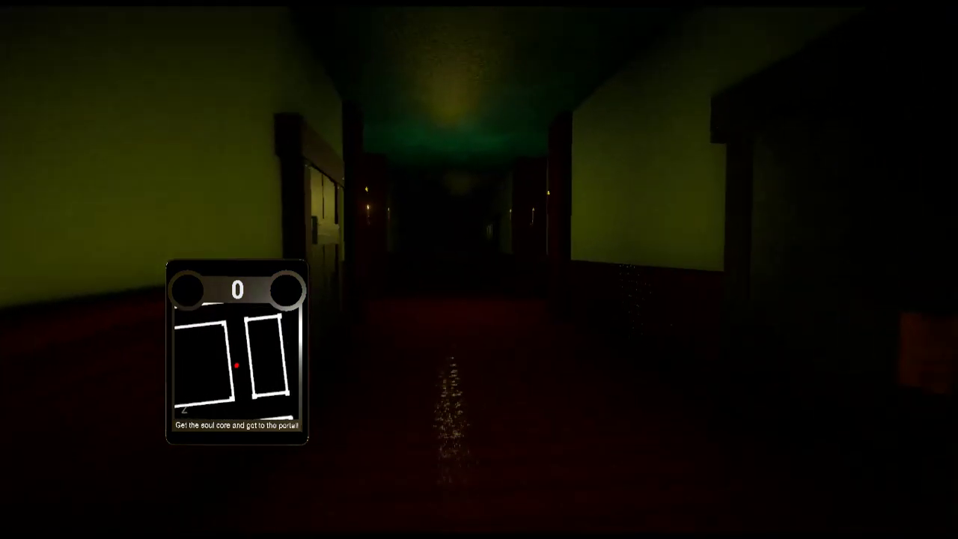
Walk past the wooden door into the candlelit corridor and grab the glowing bottle.
key("w")
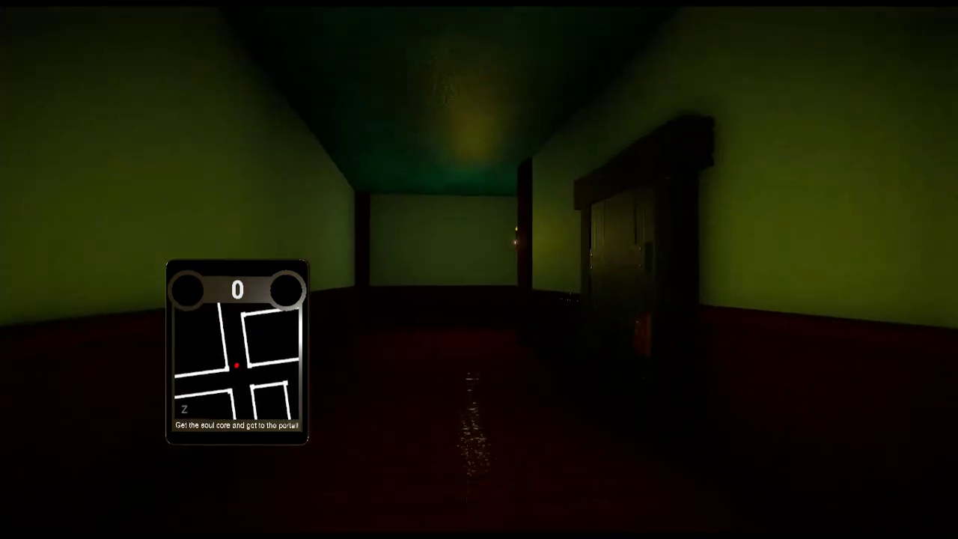
key("w")
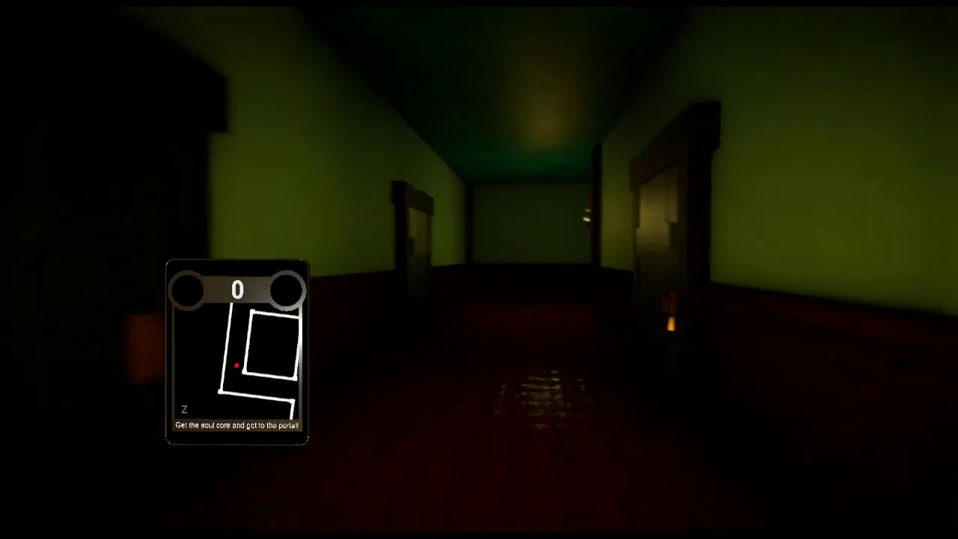
key("w")
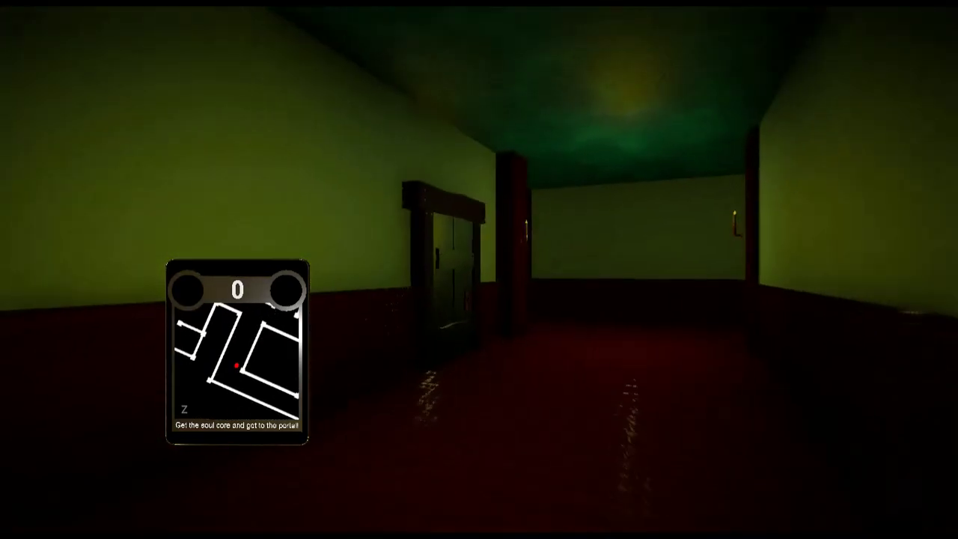
key("w")
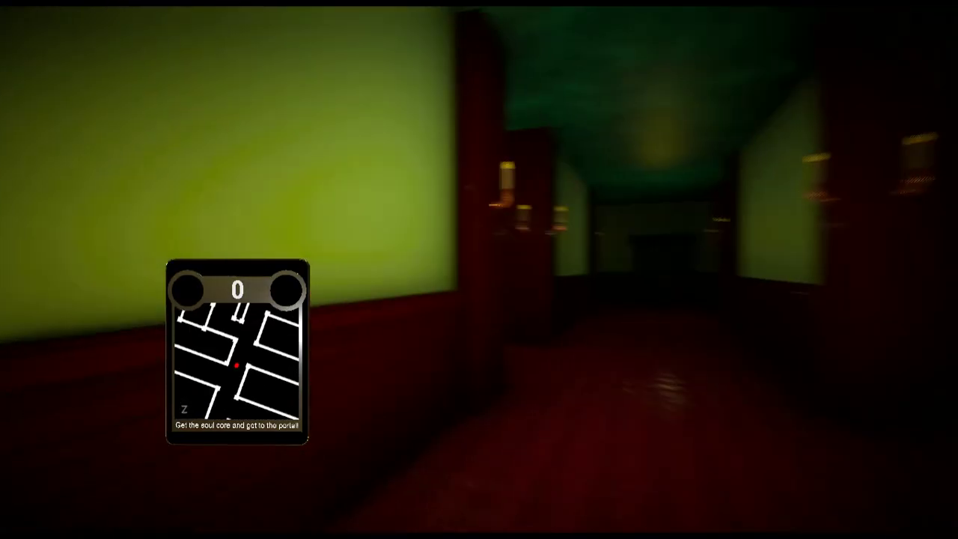
key("w")
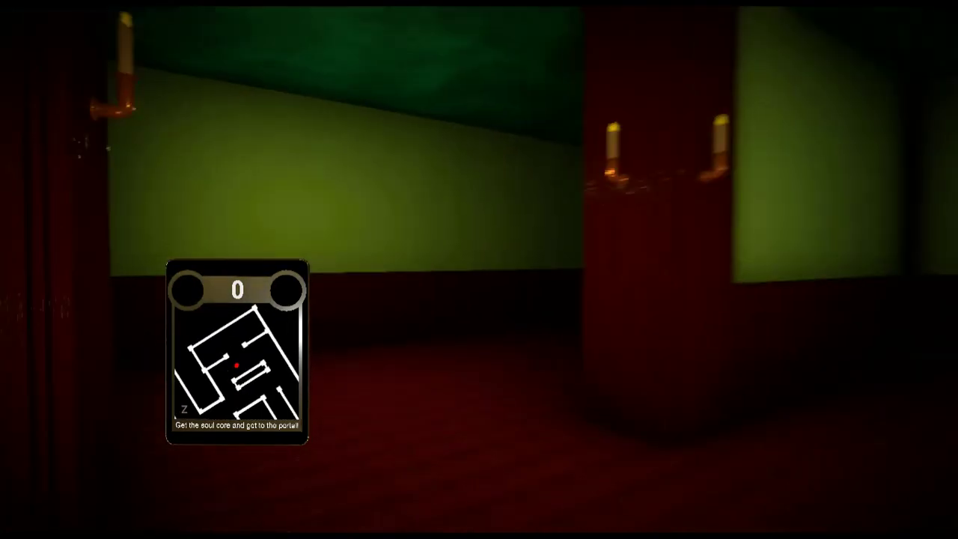
key("w")
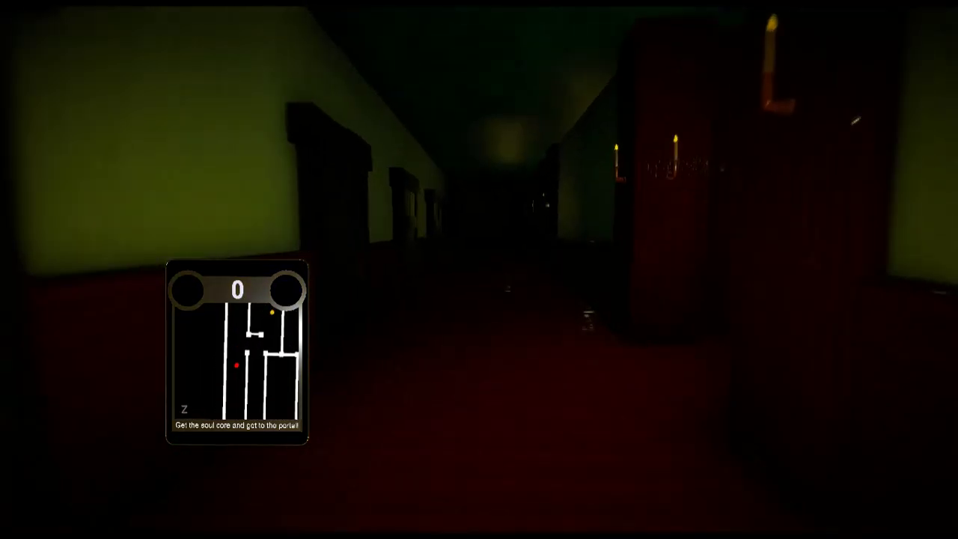
key("w")
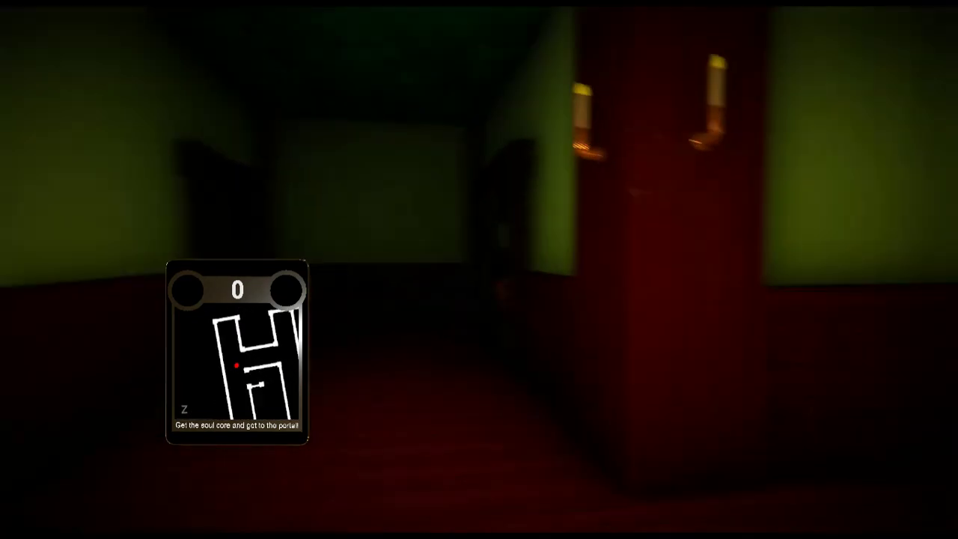
Slip past the red-eyed creature to the red portal and the bar-counter lounge.
key("w")
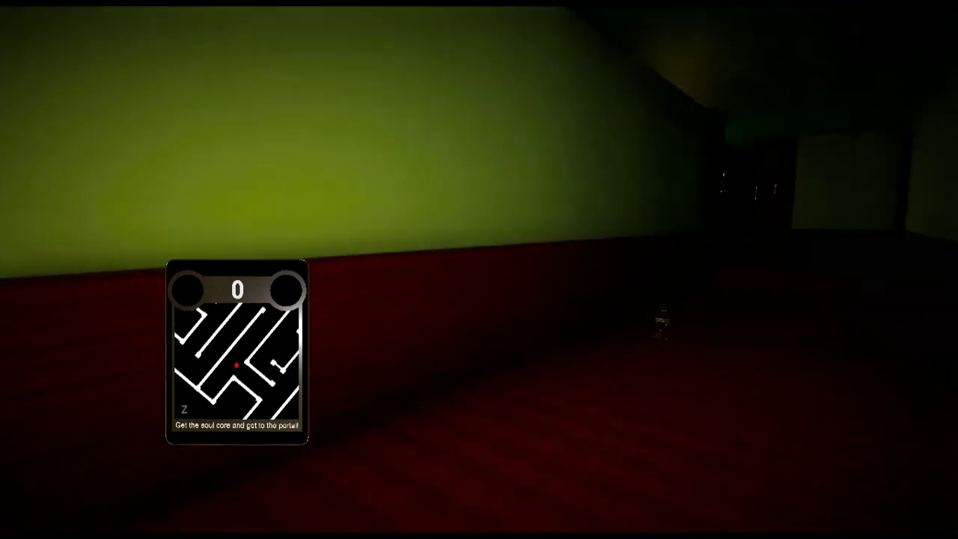
key("w")
key("w")
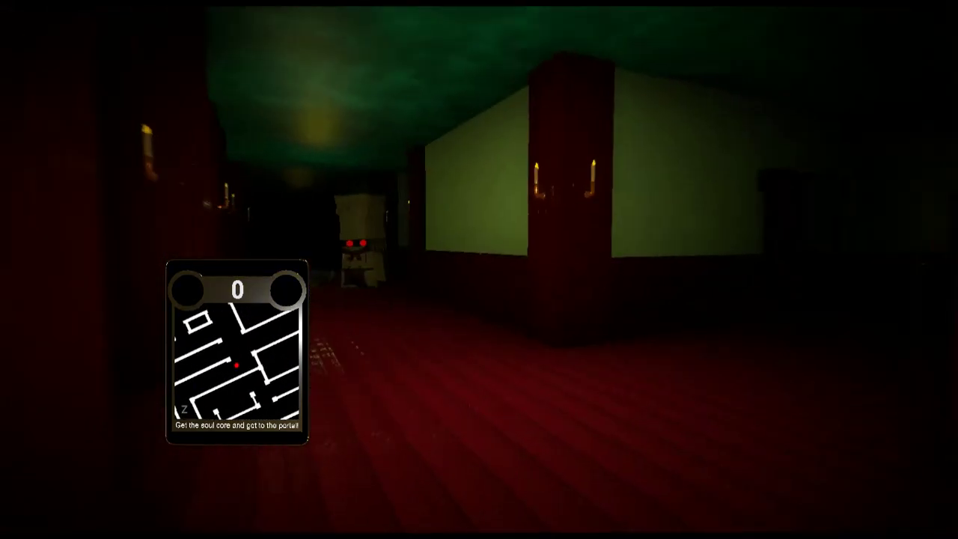
key("w")
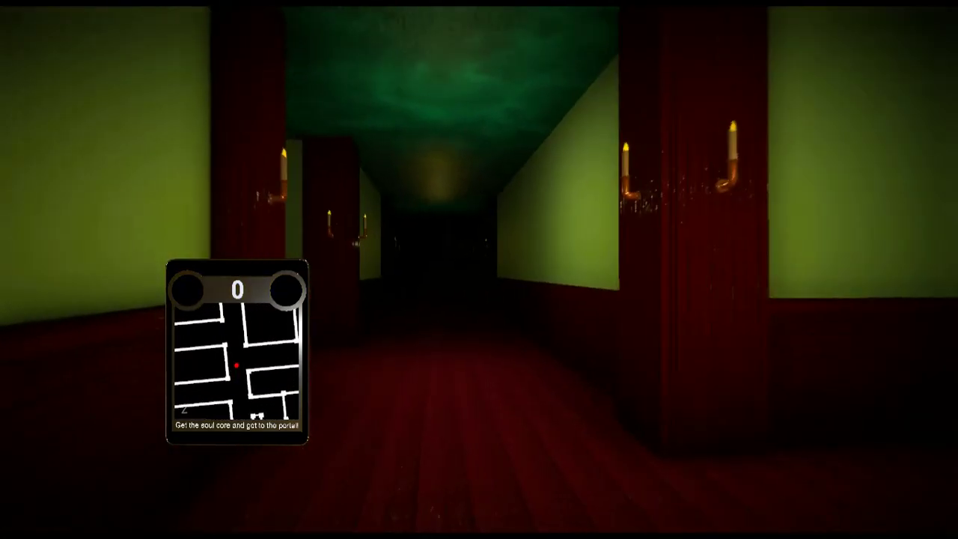
key("w")
key("w")
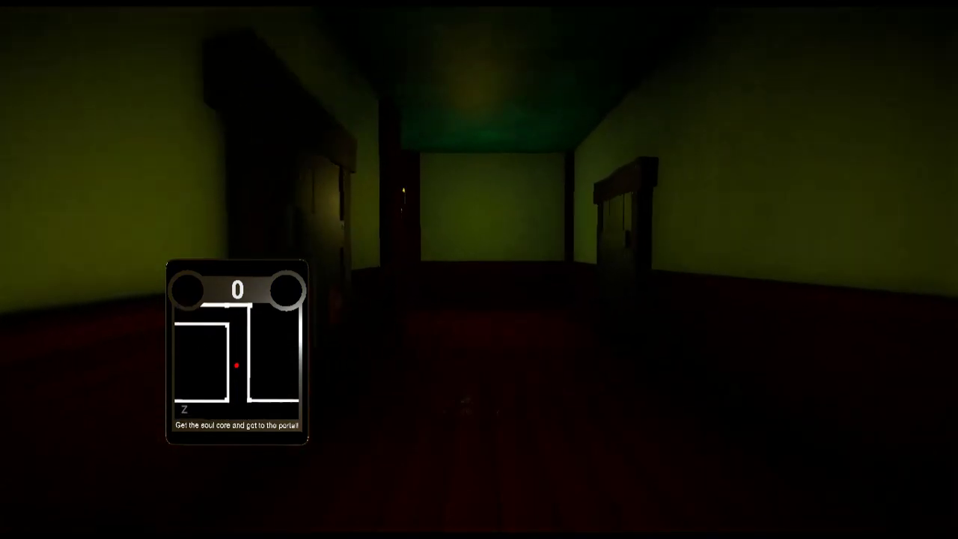
key("w")
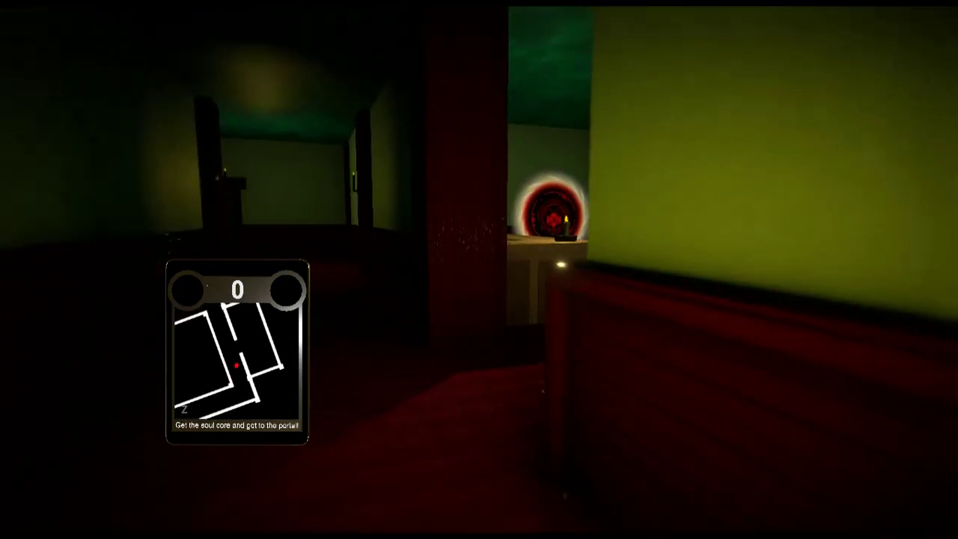
key("w")
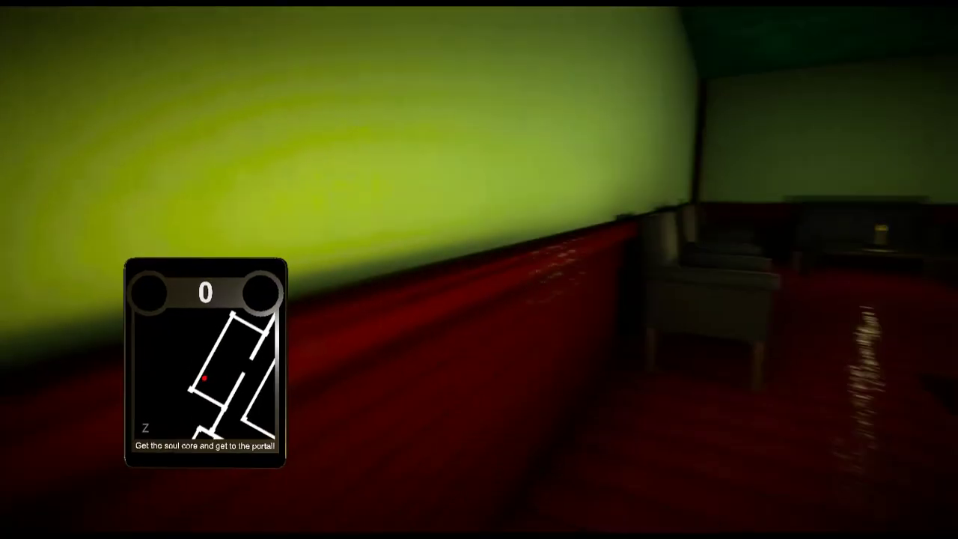
key("w")
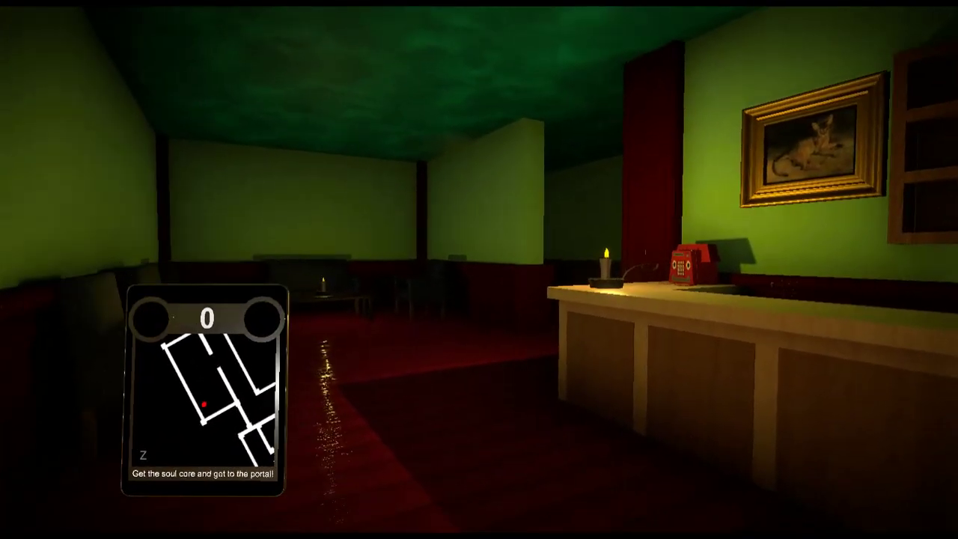